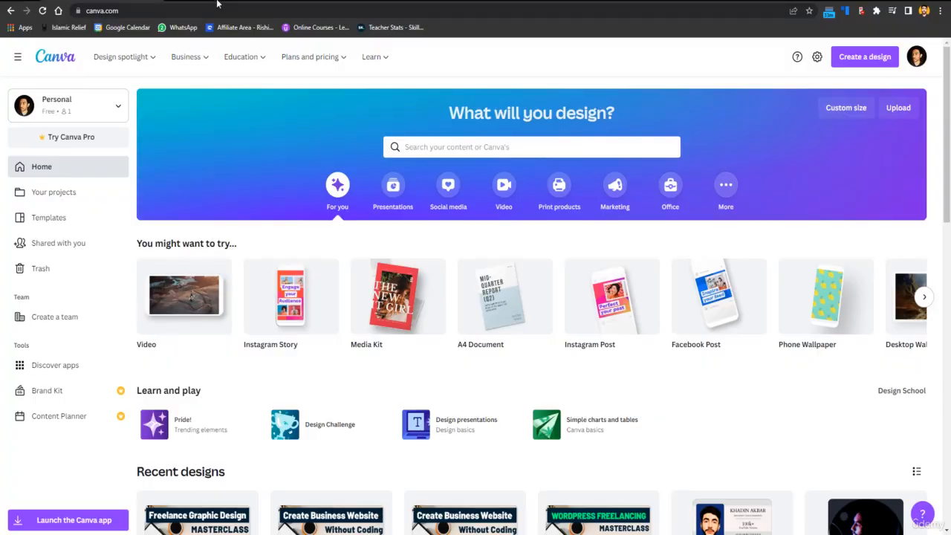
Switch to YouTube and Fiverr and examine the example video thumbnails and the "youtube thumbnail" design gigs.
left_click(217, 5)
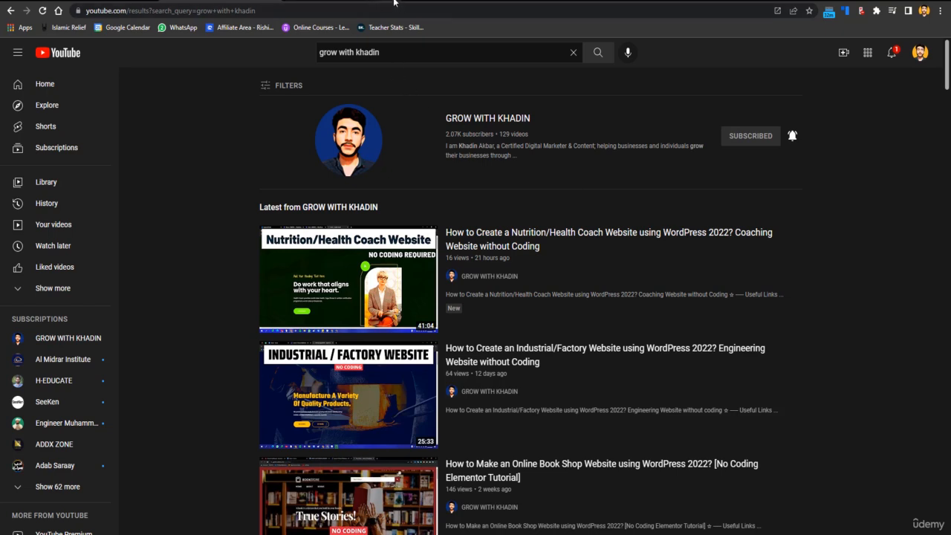
mouse_move(512, 275)
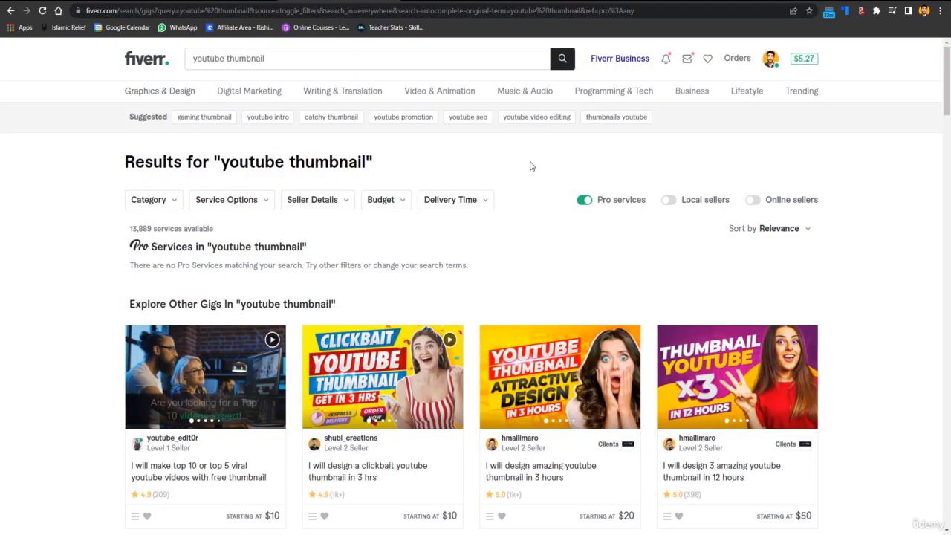
left_click_drag(949, 70, 949, 110)
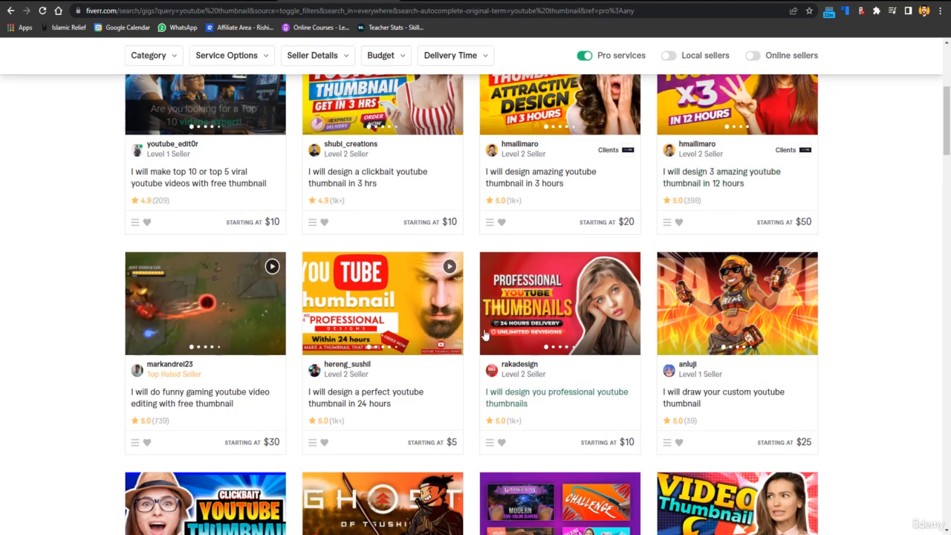
left_click_drag(937, 129, 946, 185)
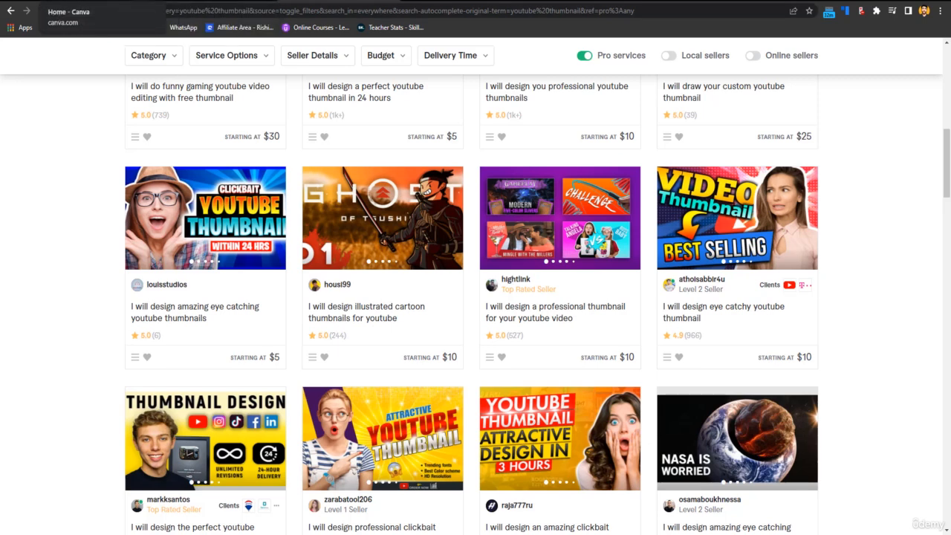
Return to Canva and create a new YouTube Thumbnail design at 1280 × 720 px.
left_click(68, 2)
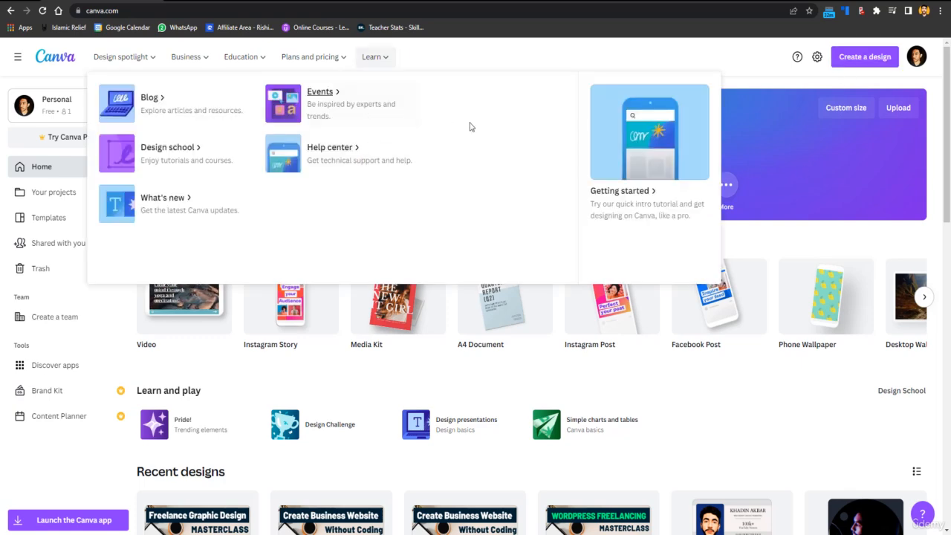
left_click(860, 58)
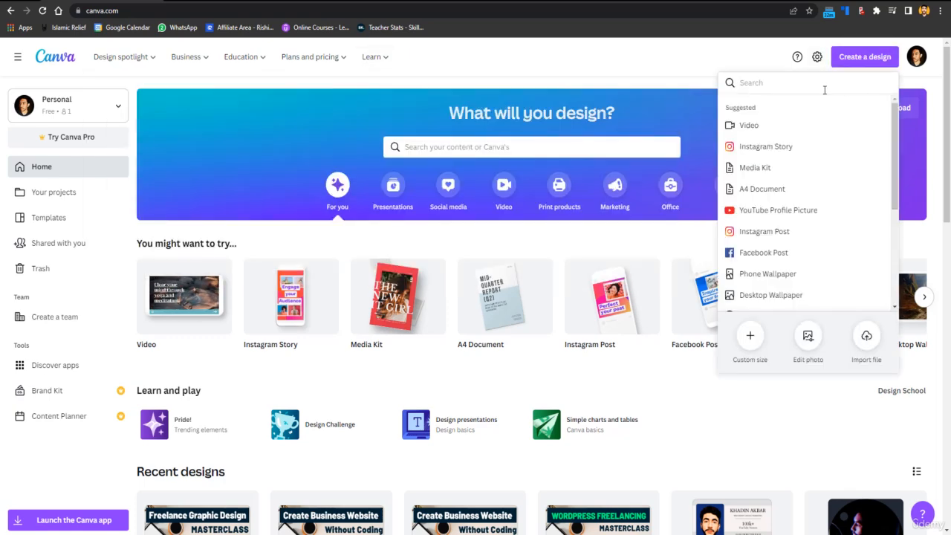
type("youtube thumbnail")
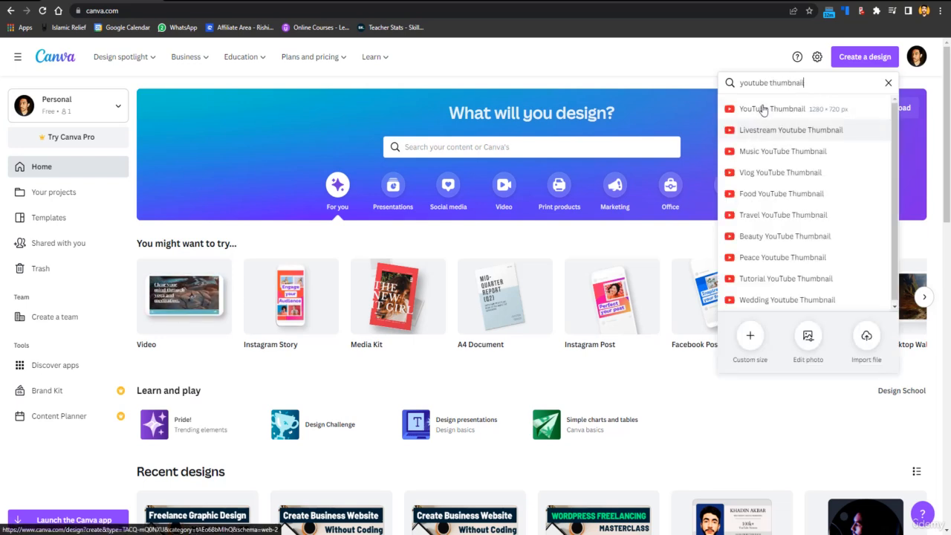
left_click(779, 111)
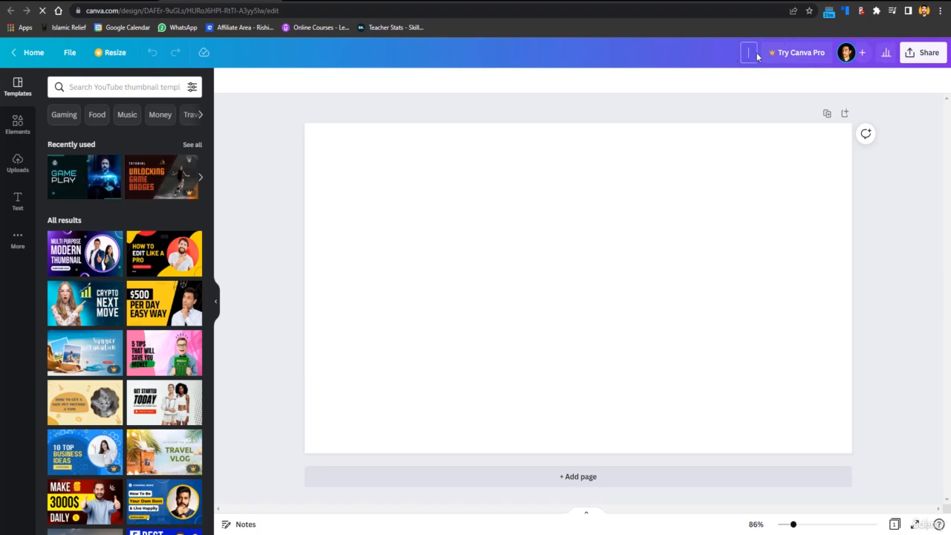
Name the design SAMPLE YOUTUBE THUMBNAIL.
type("SAMPLE YOUTUBE HT")
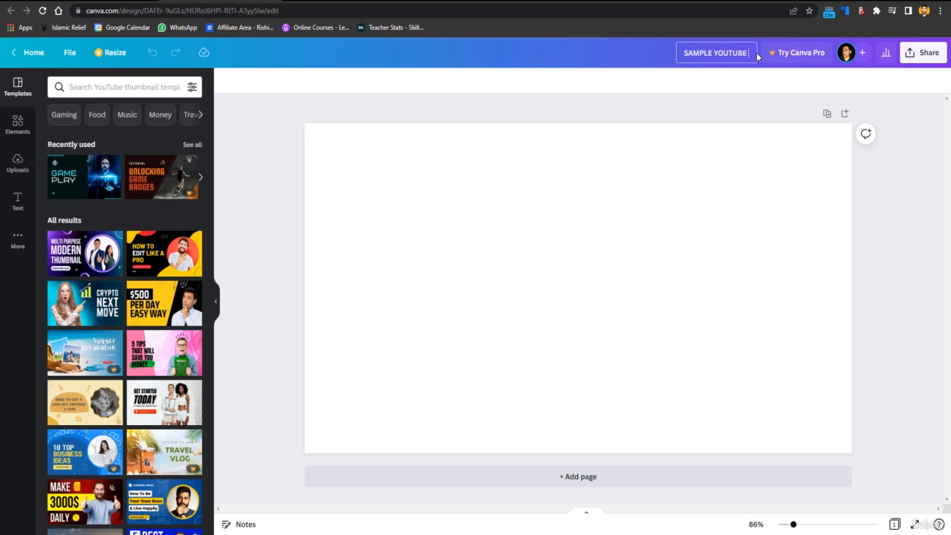
key("BackSpace")
key("BackSpace")
type("THUMB")
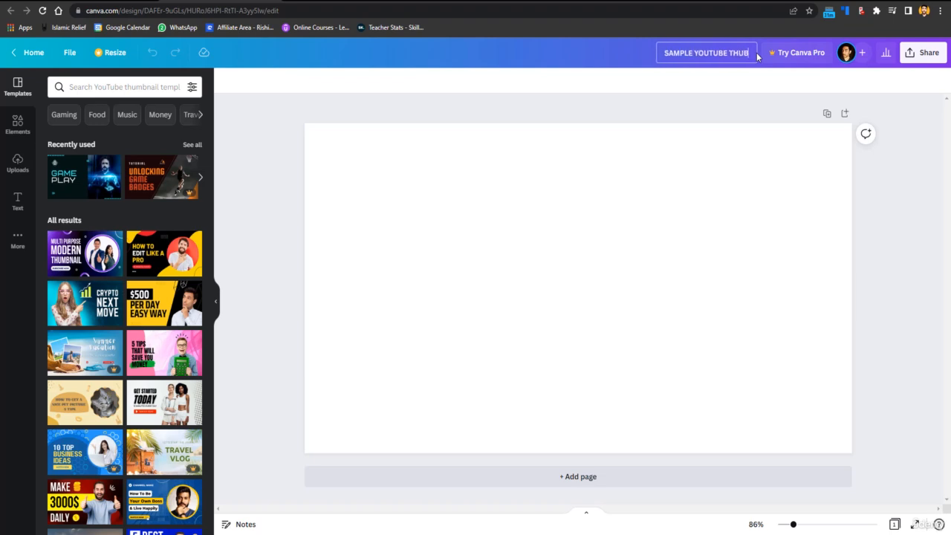
type("NAIL")
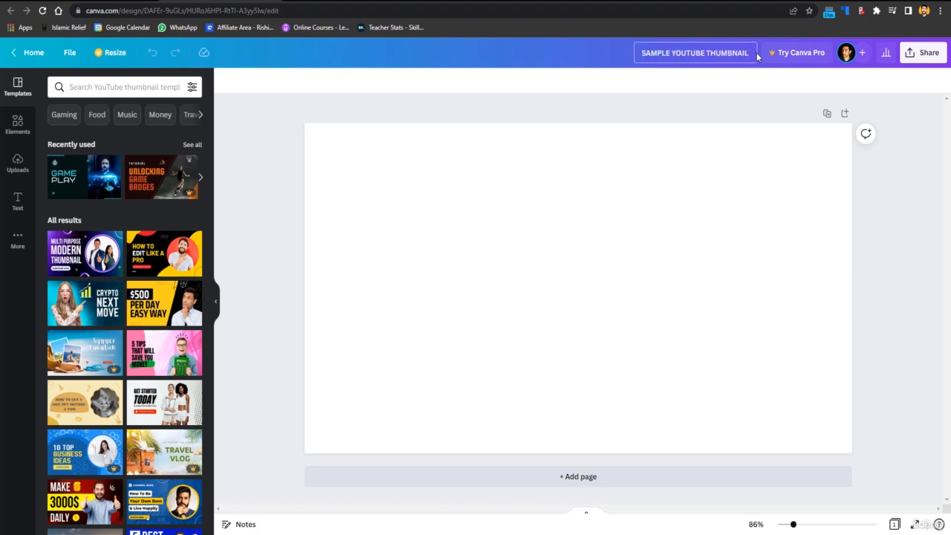
left_click(605, 115)
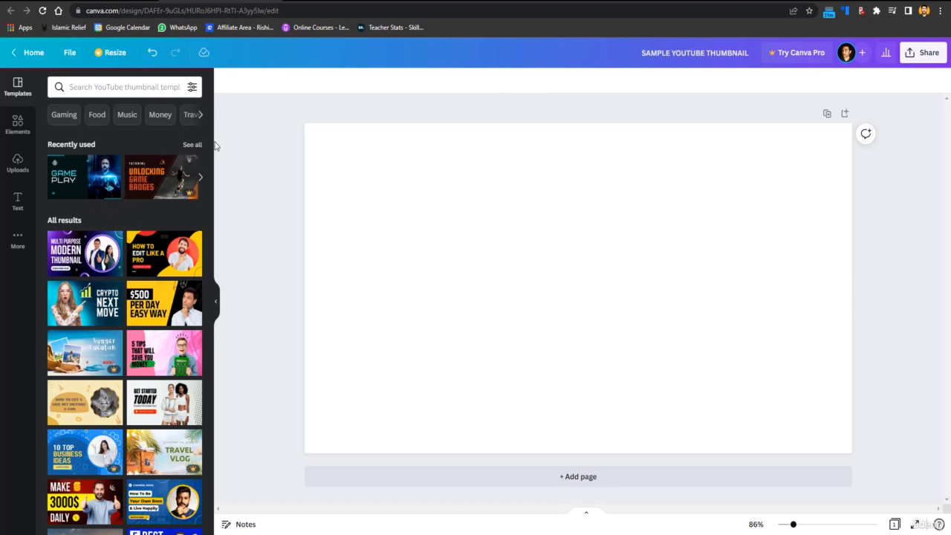
Browse the YouTube thumbnail templates, including the recently used ones, and compare them with published video thumbnails on YouTube.
scroll(212, 152, "down", 2)
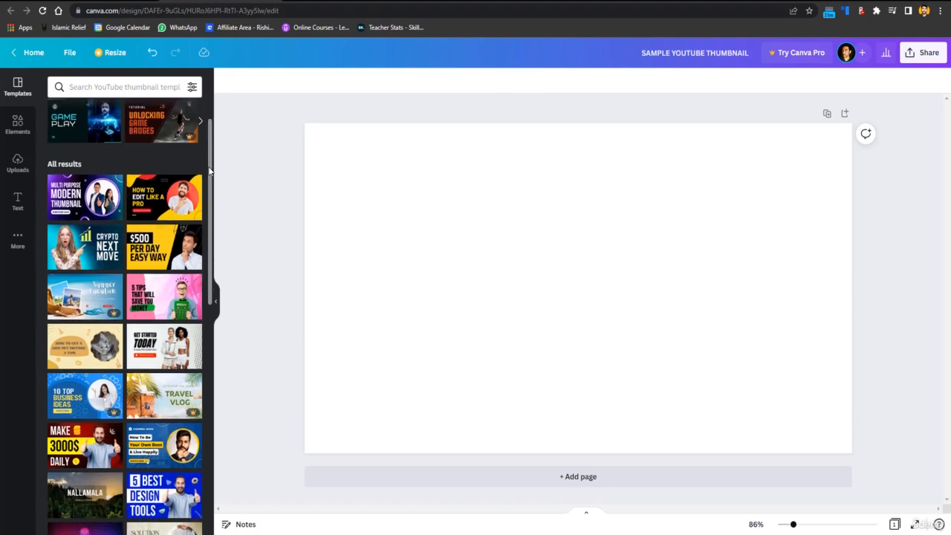
left_click_drag(208, 172, 209, 187)
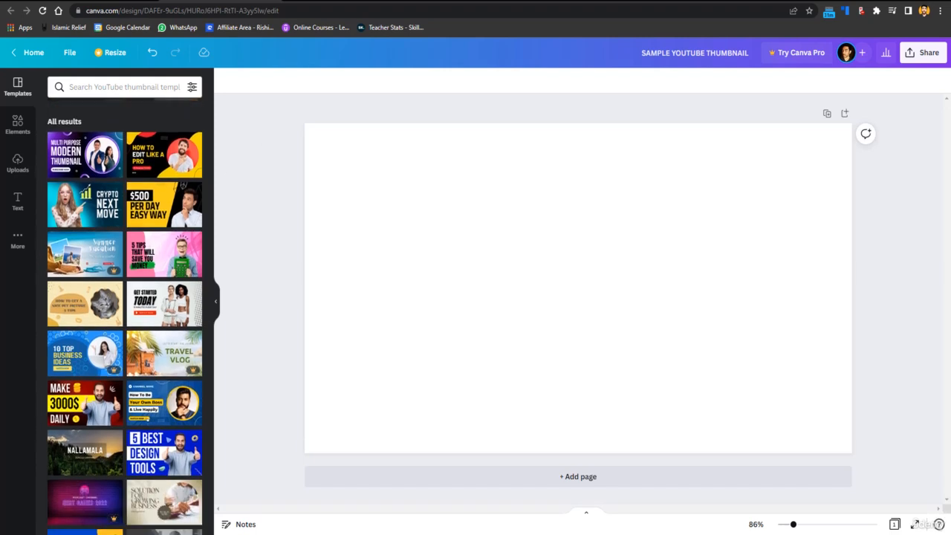
left_click(339, 0)
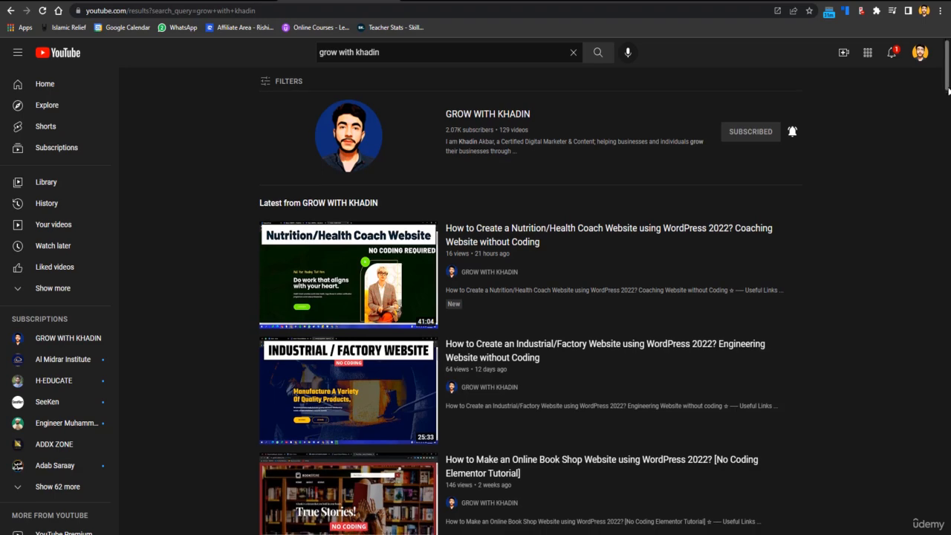
scroll(375, 315, "down", 4)
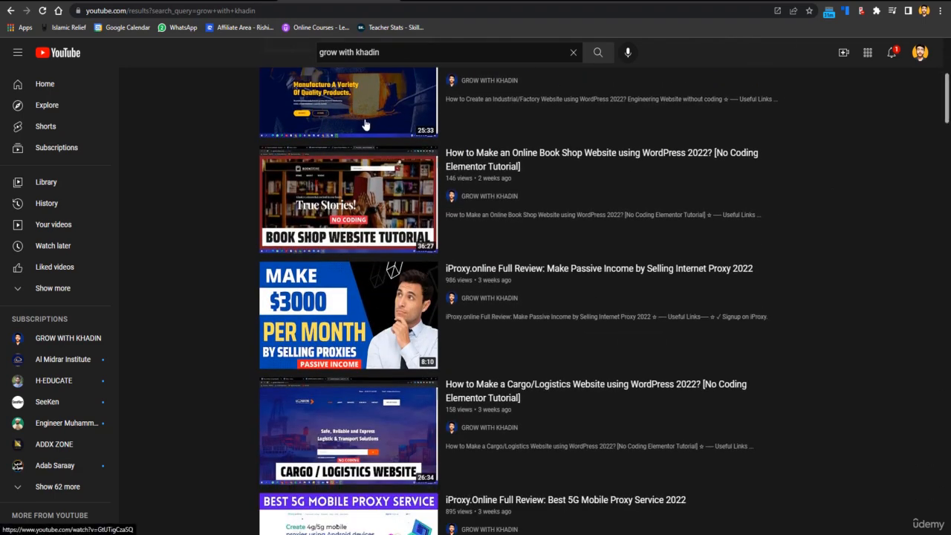
mouse_move(561, 221)
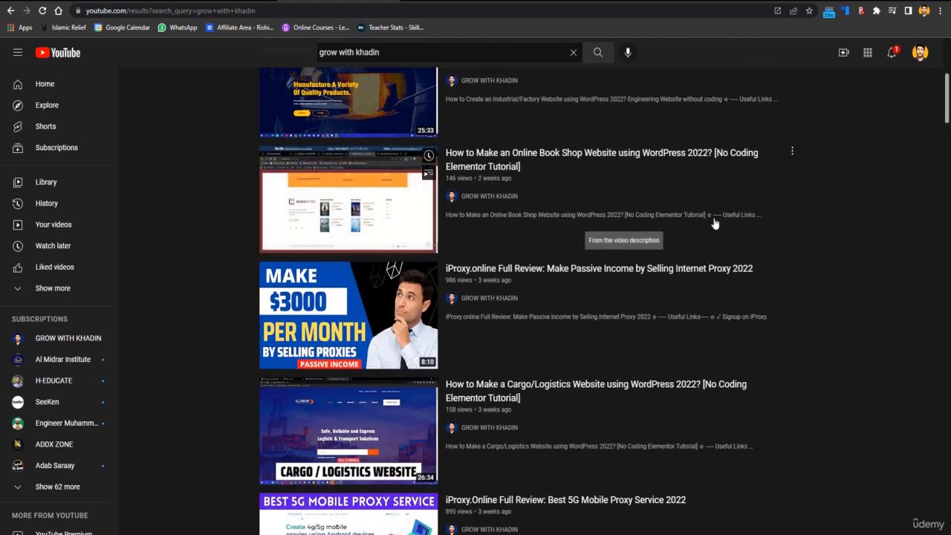
left_click(220, 1)
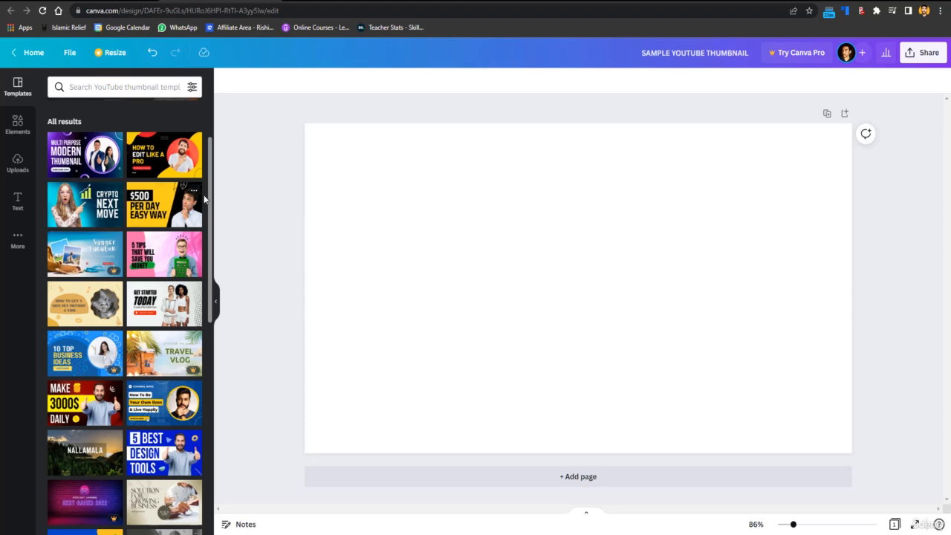
scroll(211, 201, "down", 3)
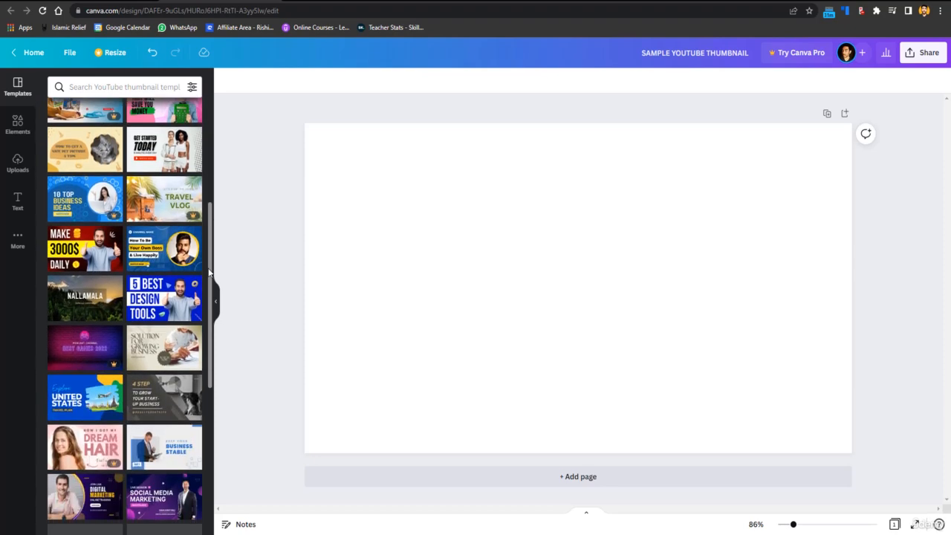
scroll(207, 152, "up", 2)
scroll(208, 141, "up", 2)
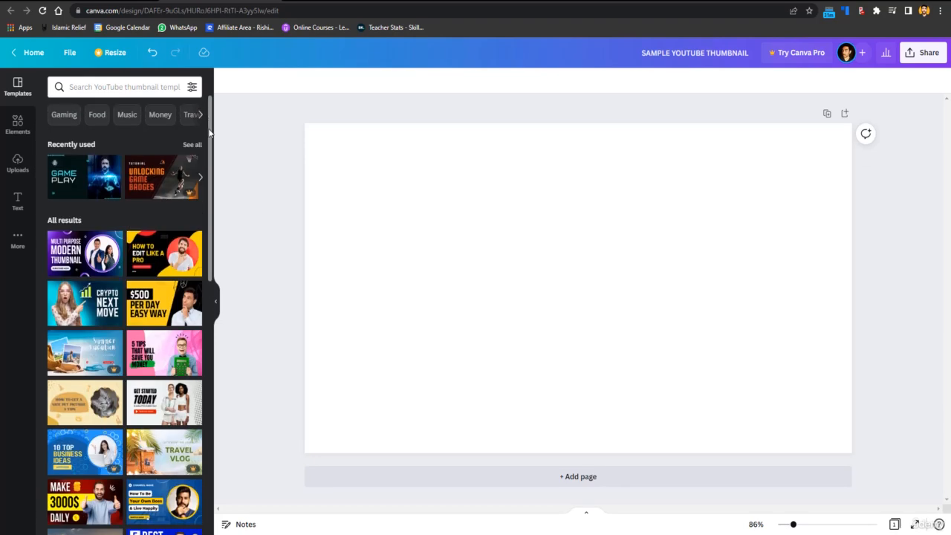
left_click_drag(208, 154, 208, 395)
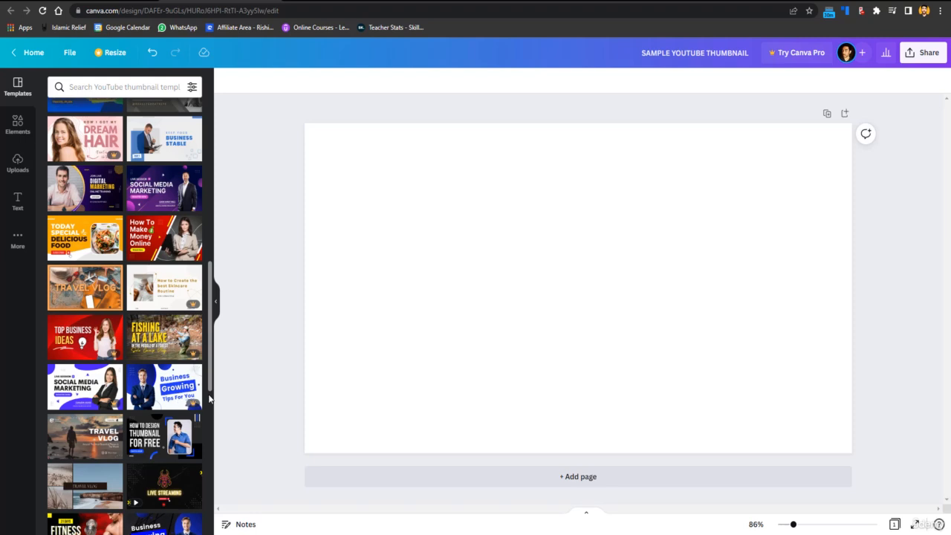
left_click_drag(208, 388, 200, 167)
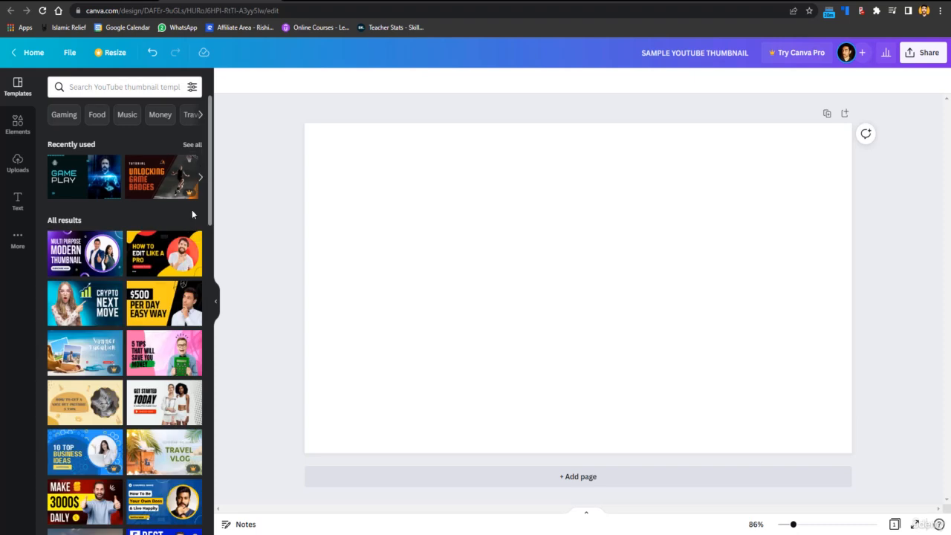
left_click(192, 144)
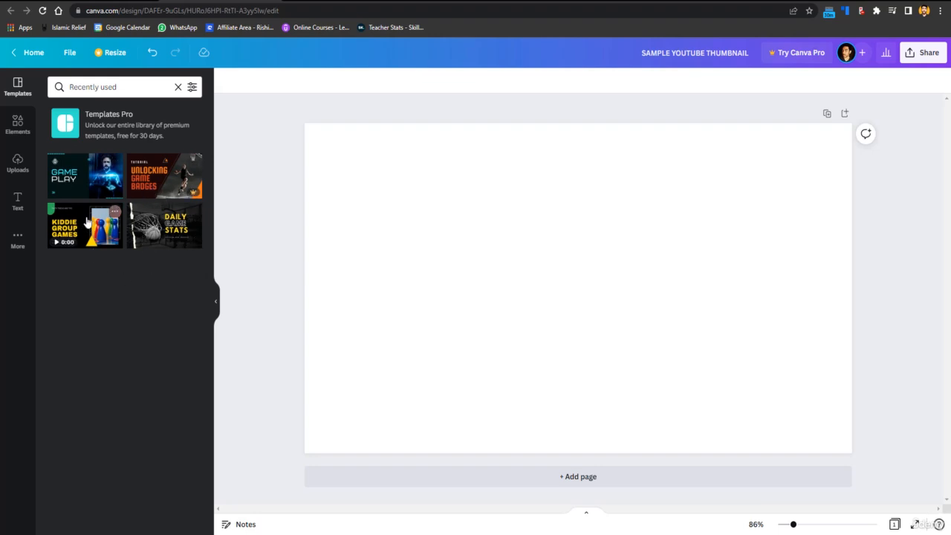
left_click(20, 97)
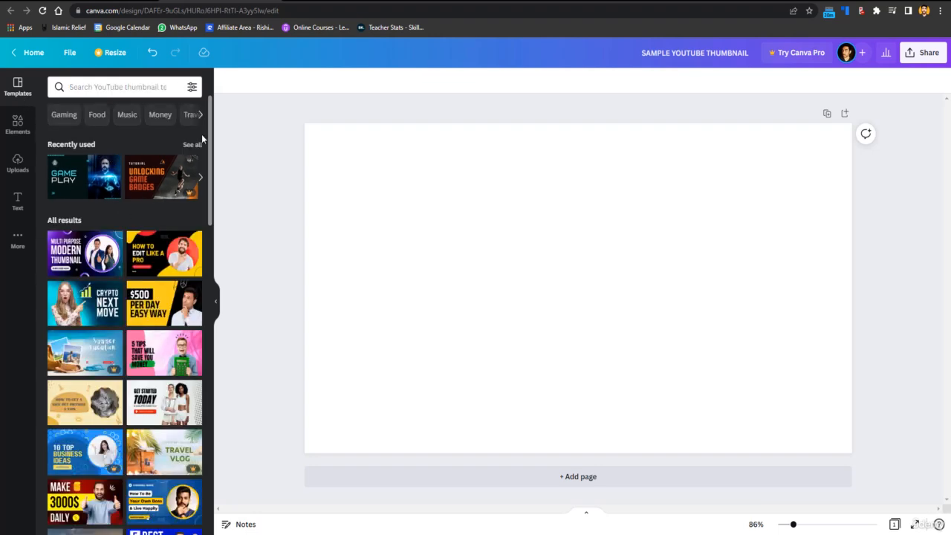
Apply the blue "5 Best Design Tools" template to the page and change its background colour to black (#000000).
left_click_drag(209, 126, 209, 220)
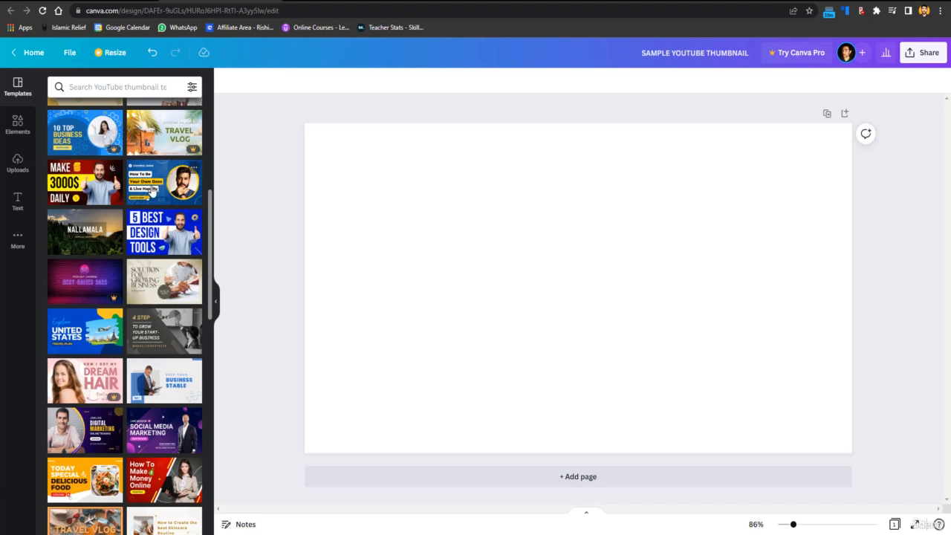
left_click(157, 249)
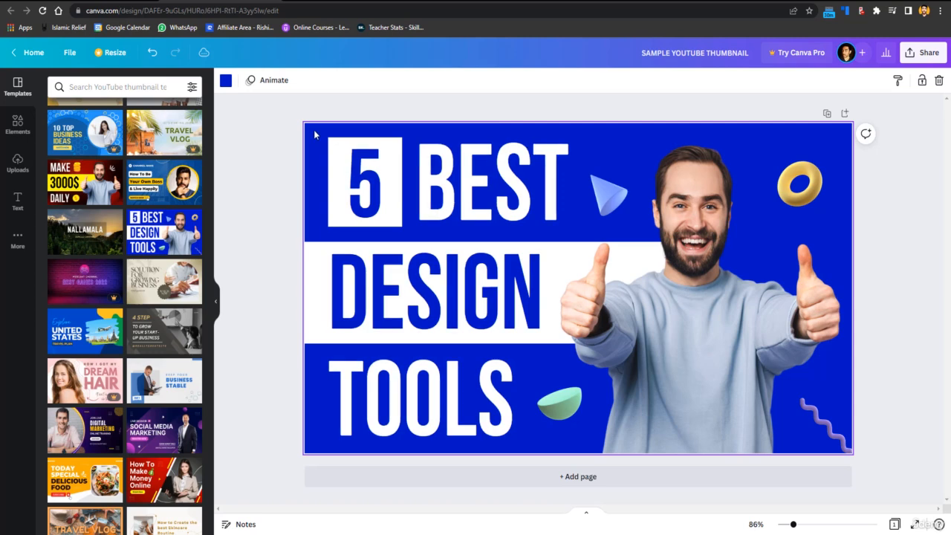
left_click(226, 81)
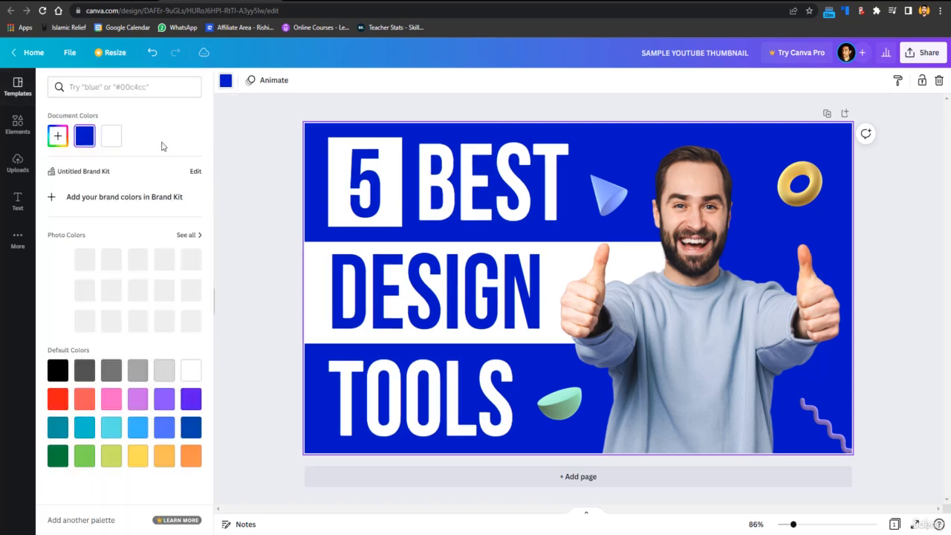
left_click(58, 136)
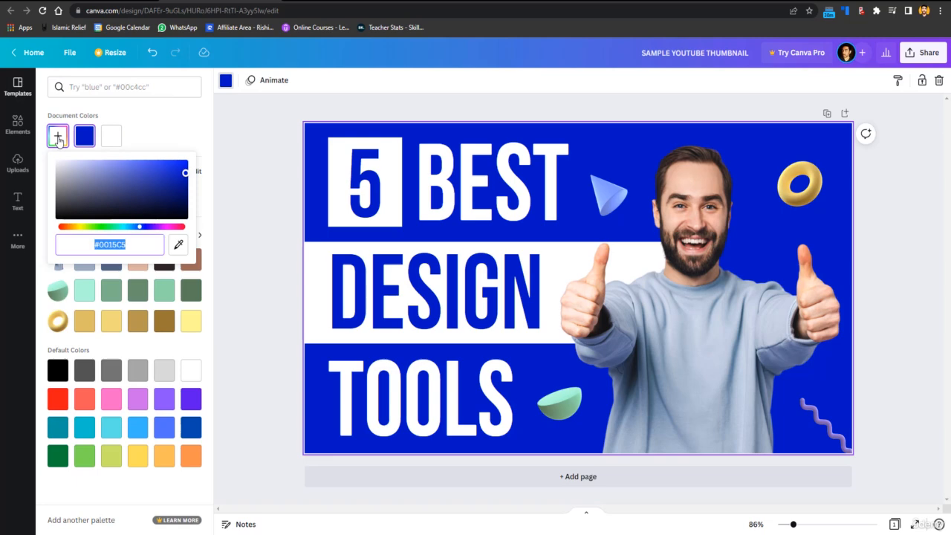
left_click_drag(140, 192, 203, 250)
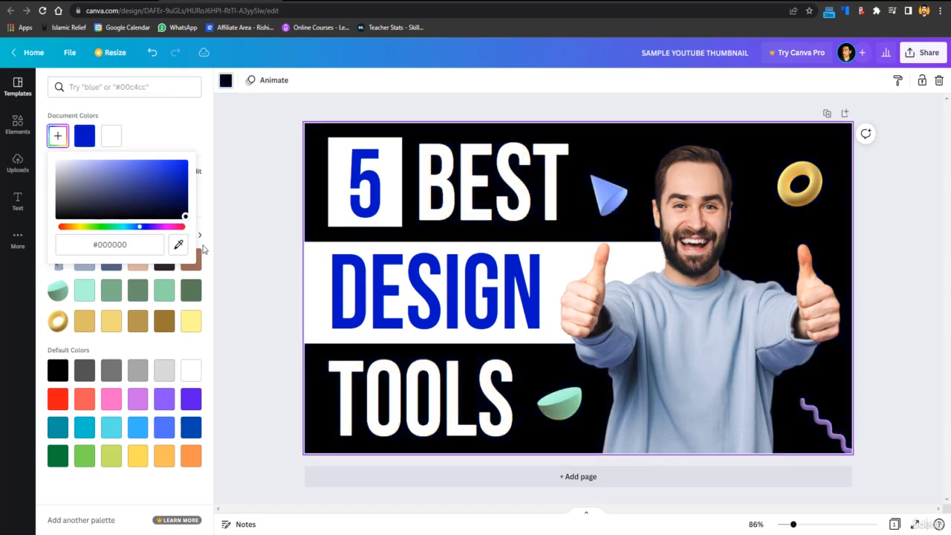
left_click(251, 194)
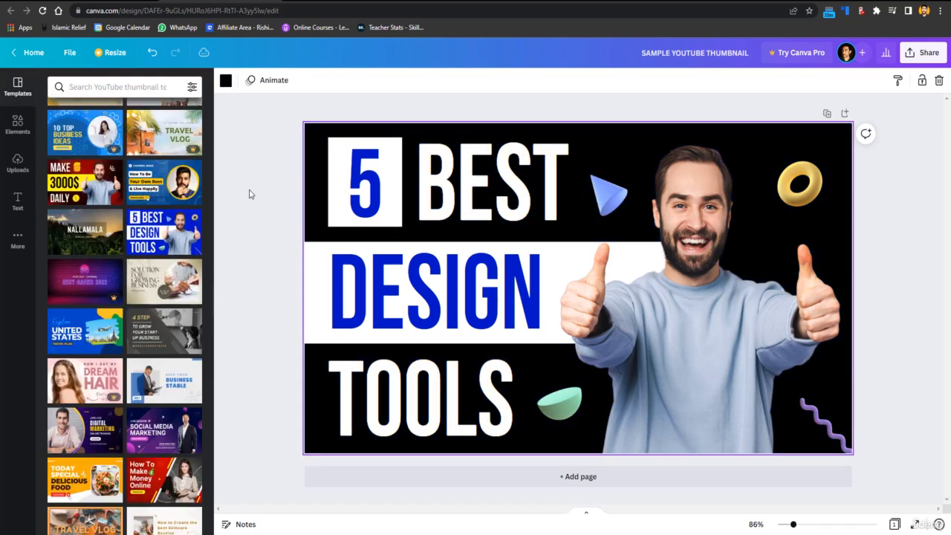
left_click(332, 152)
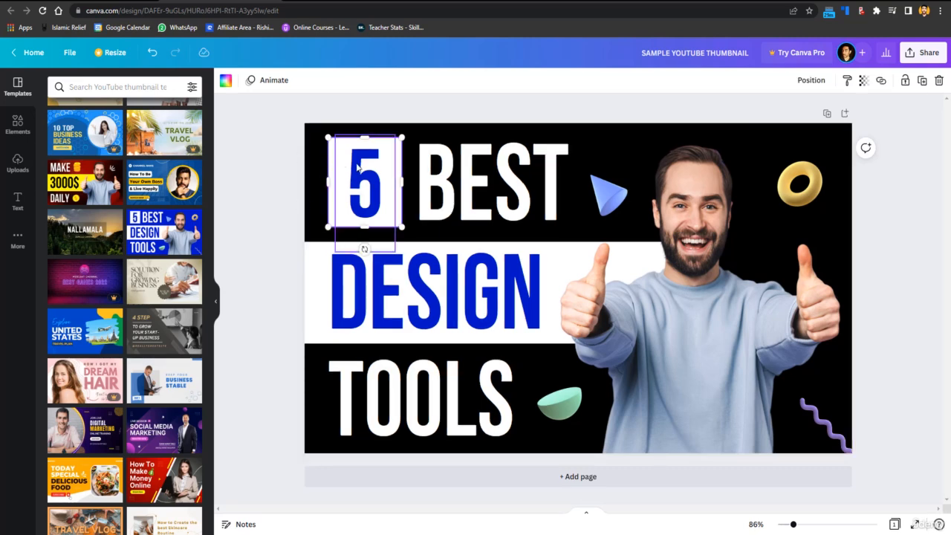
left_click(225, 81)
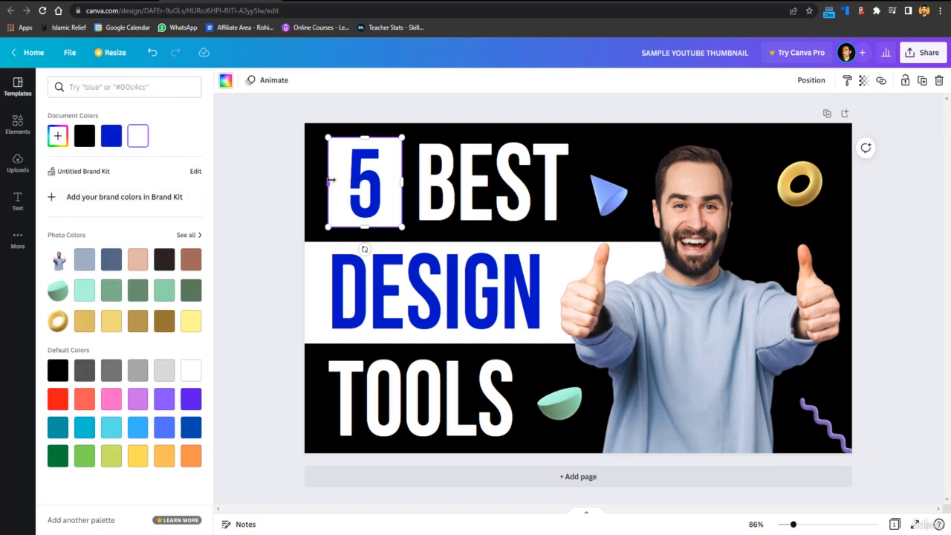
left_click_drag(332, 180, 325, 181)
left_click(280, 178)
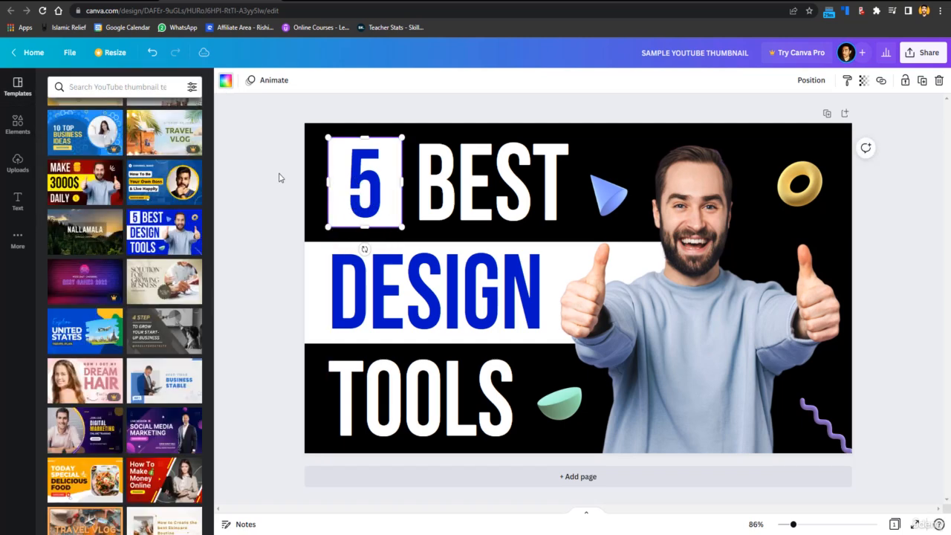
Change the text colour of the number 5 in the white box to black.
left_click(364, 186)
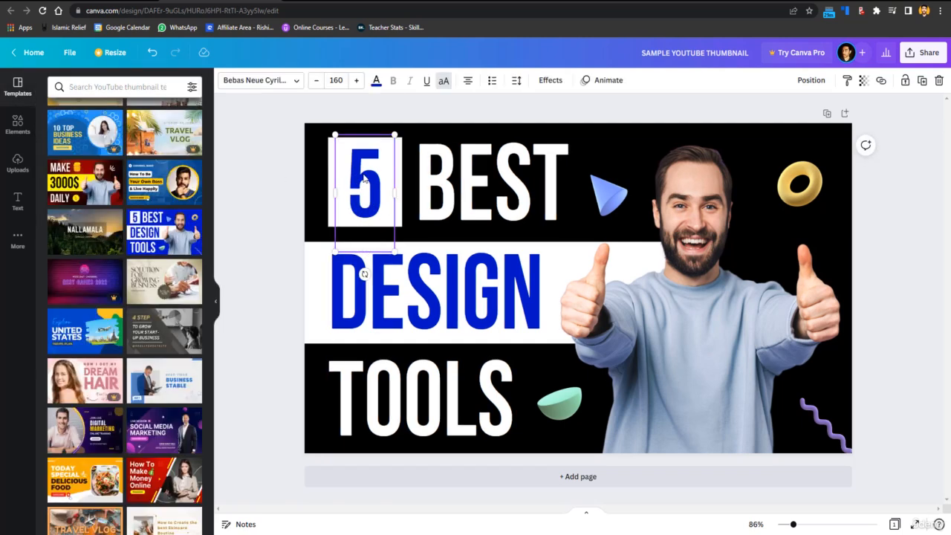
left_click(375, 81)
left_click(84, 136)
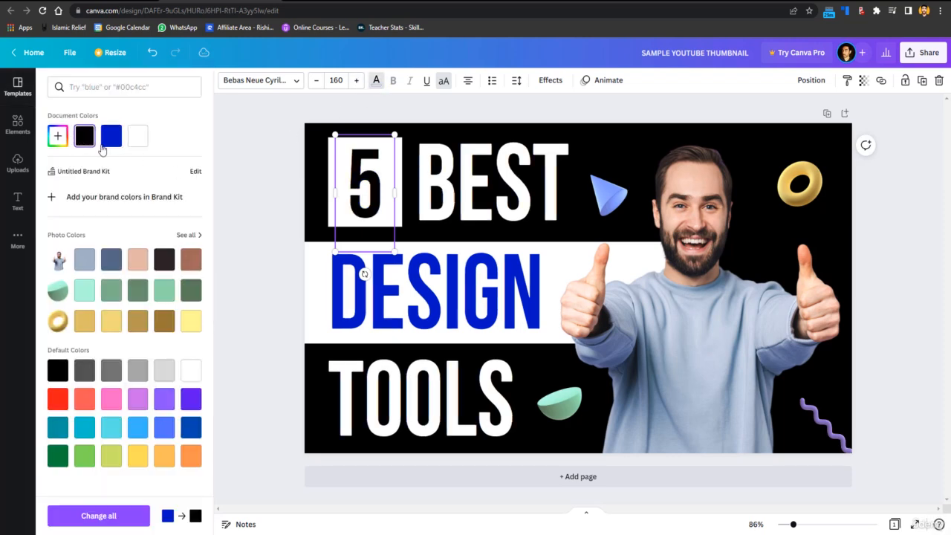
Send the photo of the man backward, behind the white band of the DESIGN text.
left_click(277, 154)
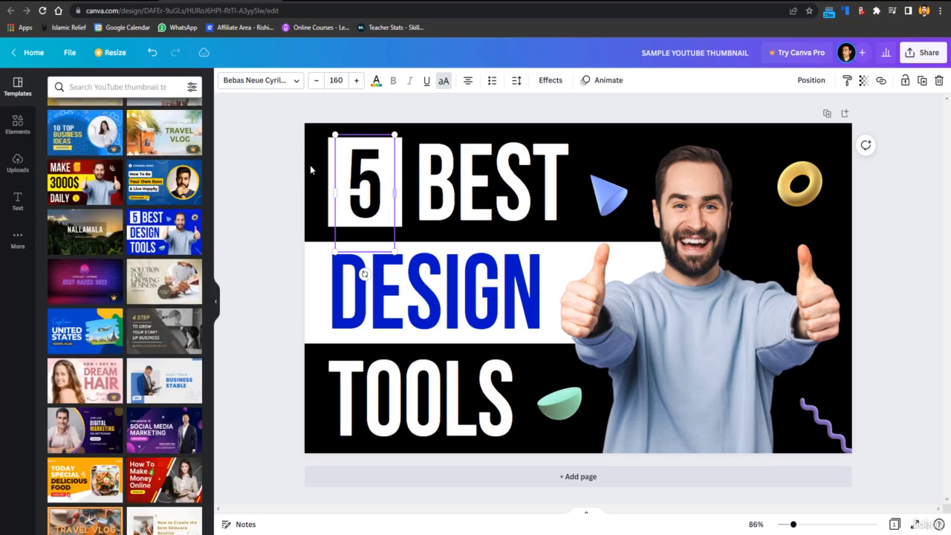
left_click(611, 195)
left_click(673, 212)
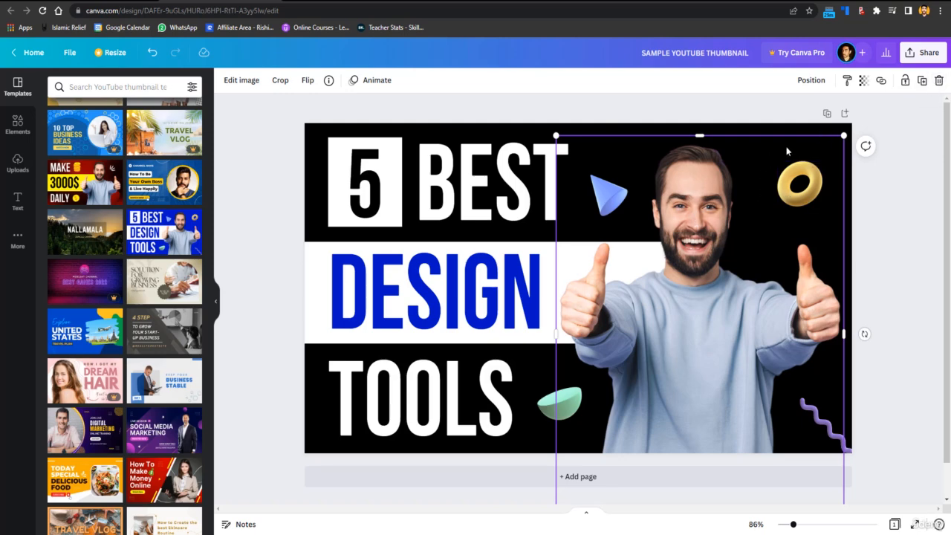
left_click(811, 80)
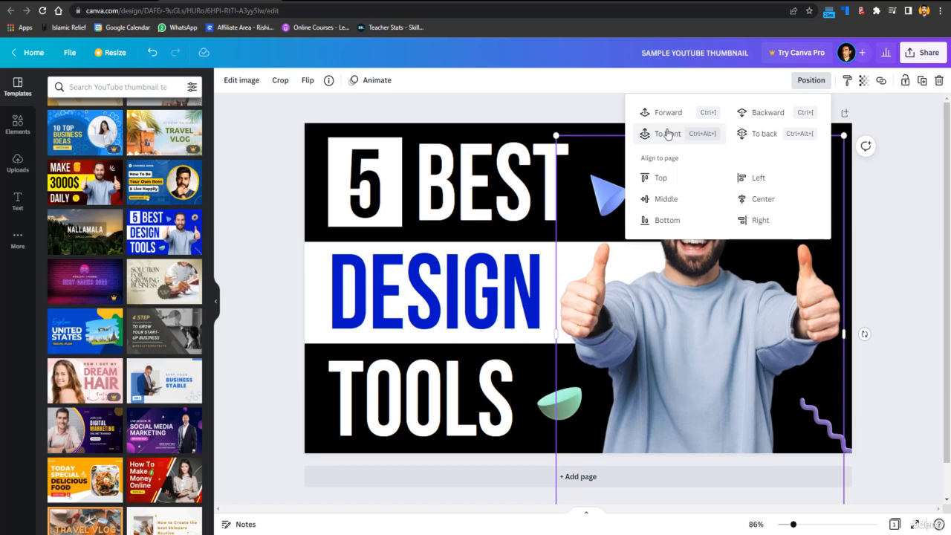
left_click(805, 119)
left_click(772, 278)
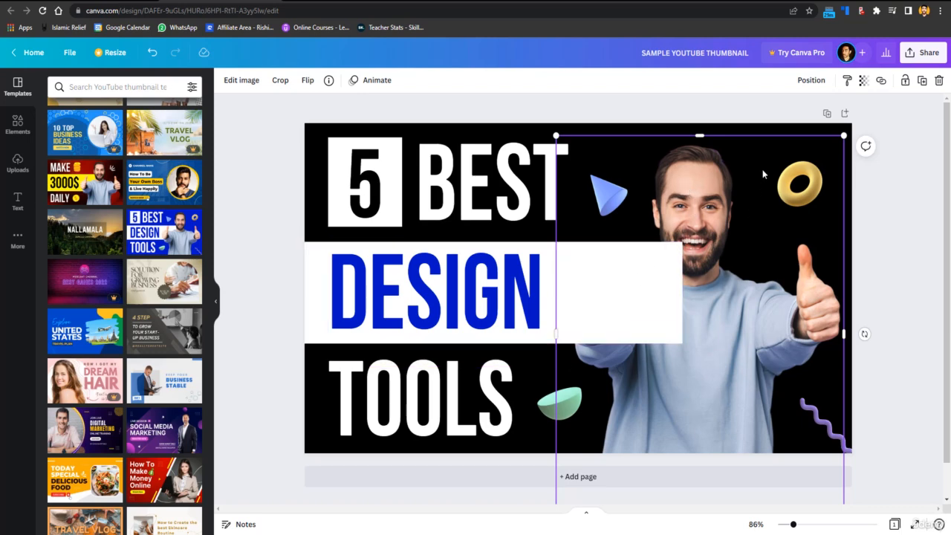
Bring the photo of the man to the front of all other elements.
left_click(811, 80)
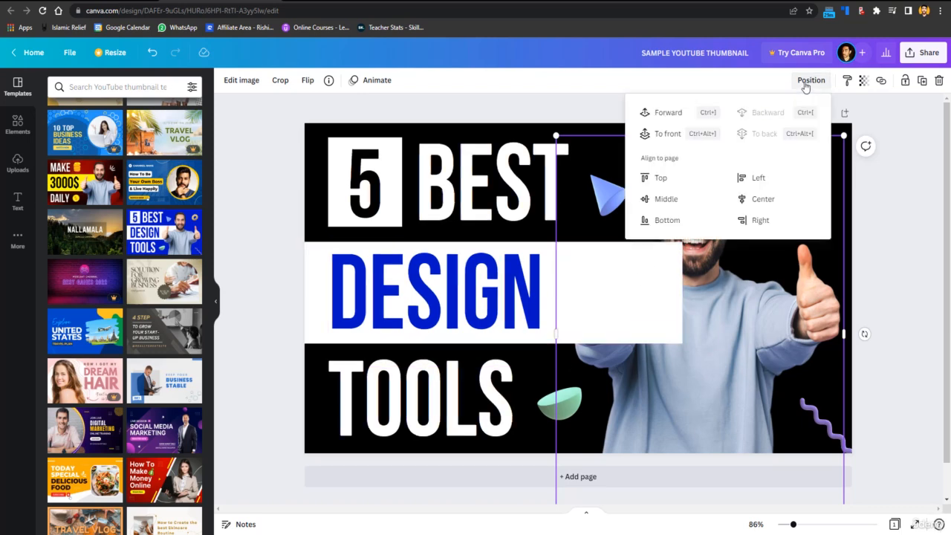
left_click(667, 136)
left_click(898, 231)
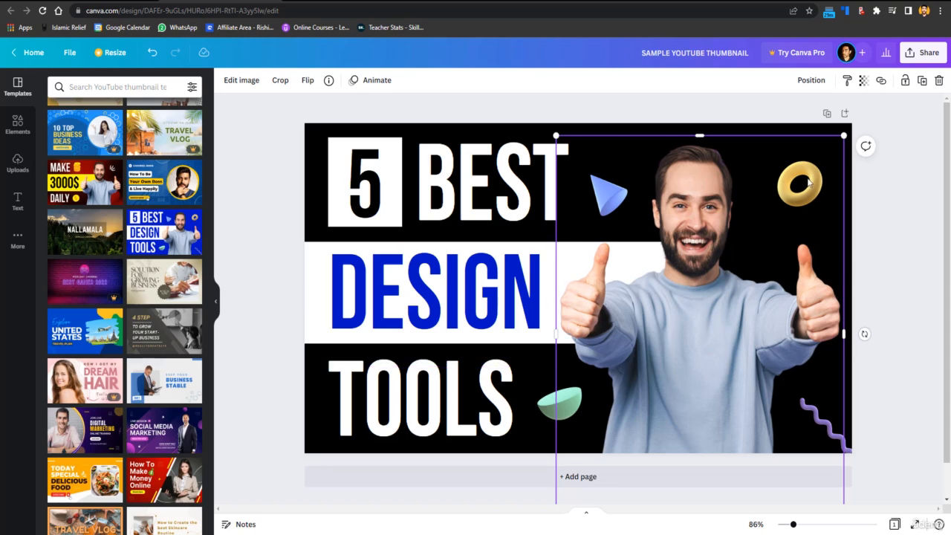
Shrink the photo of the man away from the blue cone and delete the cone.
left_click(891, 201)
left_click(588, 195)
left_click_drag(557, 136, 657, 195)
left_click(609, 188)
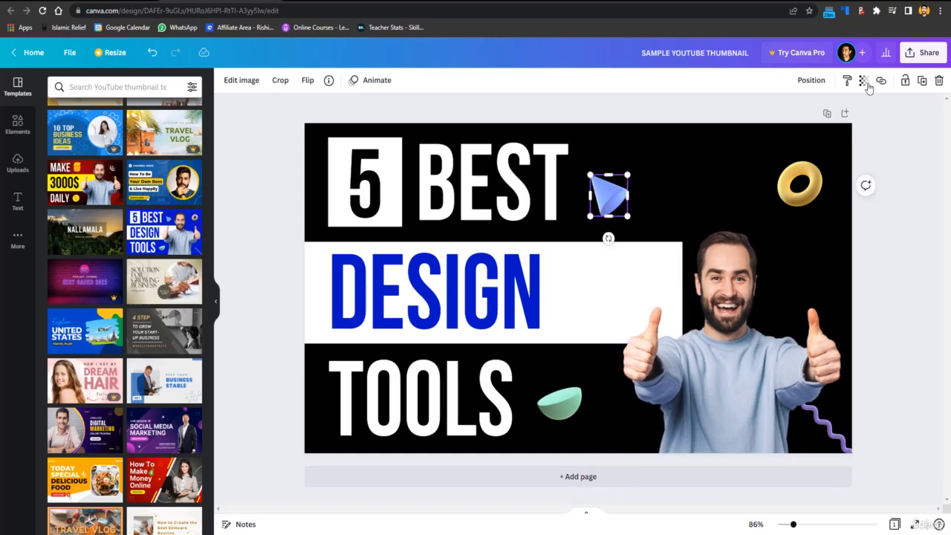
left_click(939, 80)
Enlarge the photo of the man until it overlaps the end of the white band again.
left_click(739, 277)
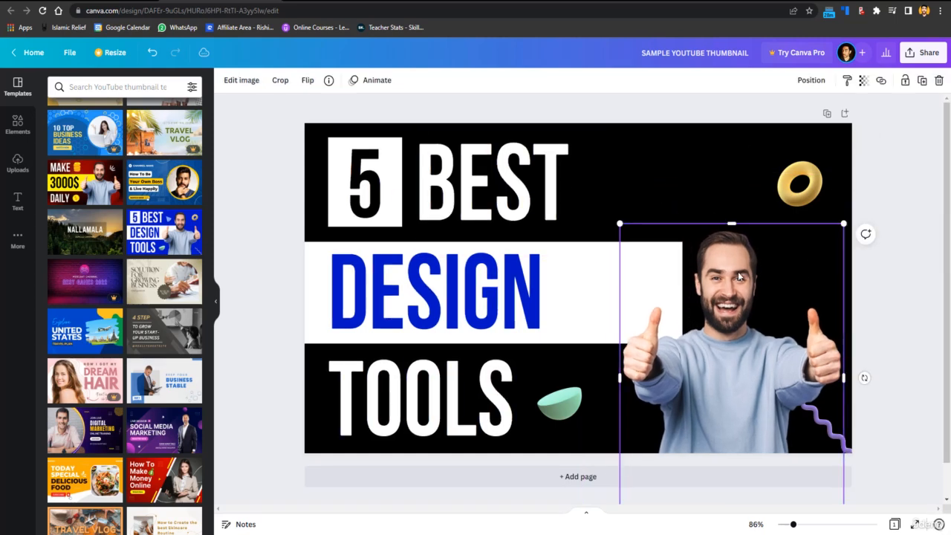
left_click_drag(620, 223, 556, 142)
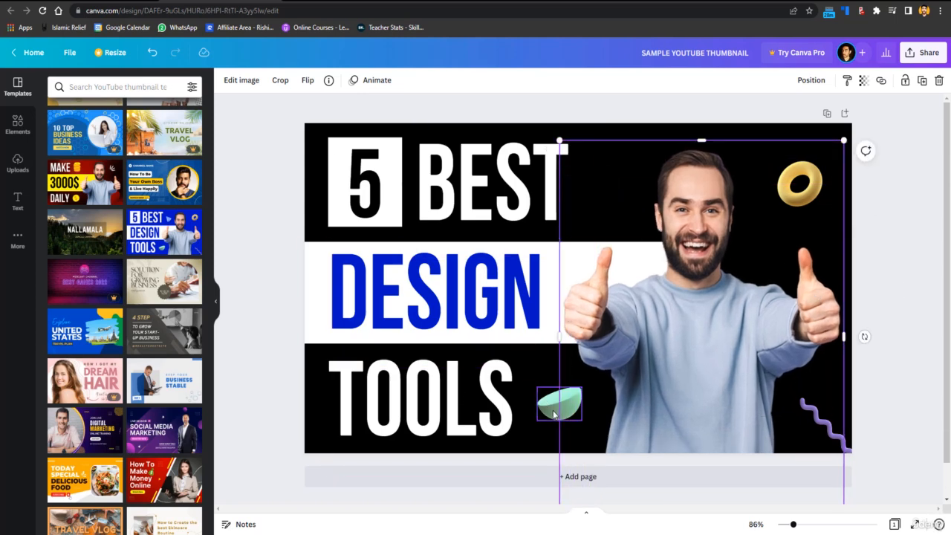
Look through the available design elements, the text styles and the font choices for the word BEST.
left_click(18, 123)
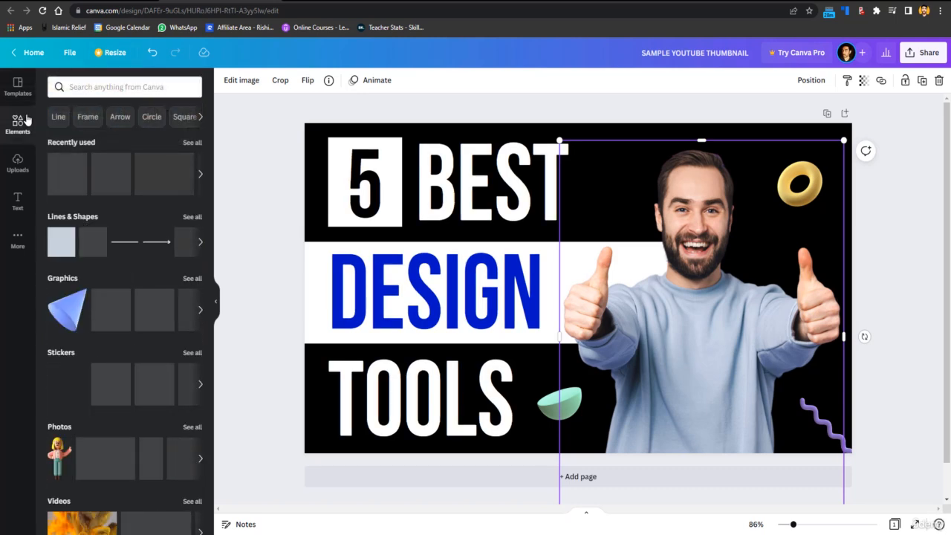
scroll(124, 239, "down", 5)
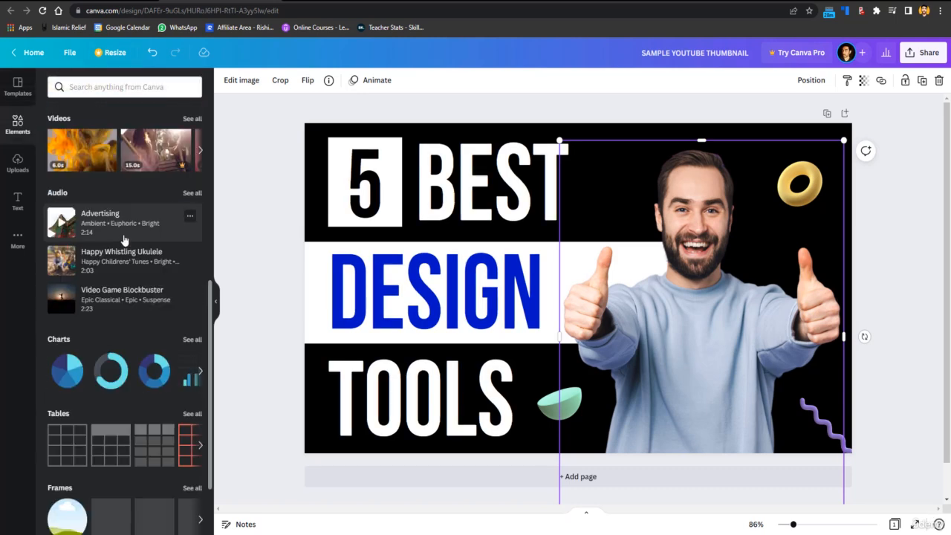
scroll(124, 239, "up", 5)
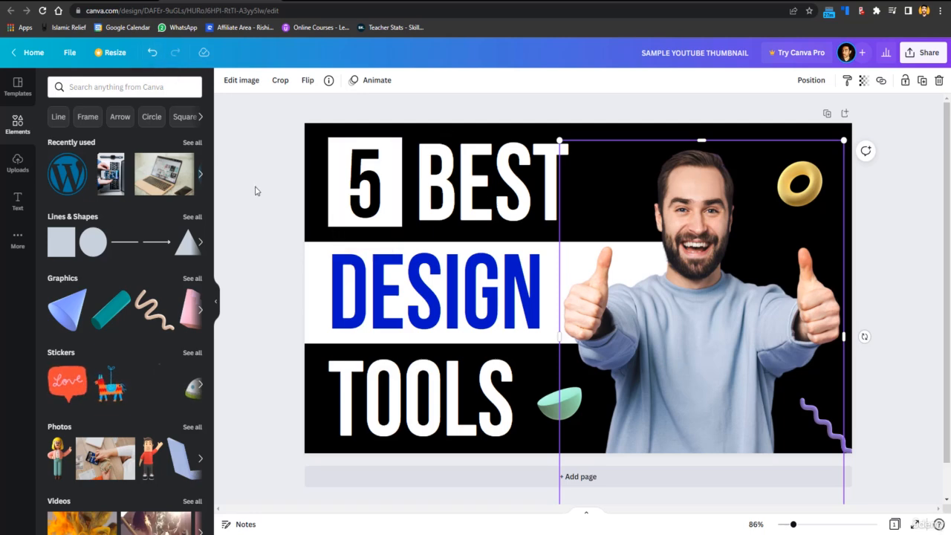
left_click(18, 208)
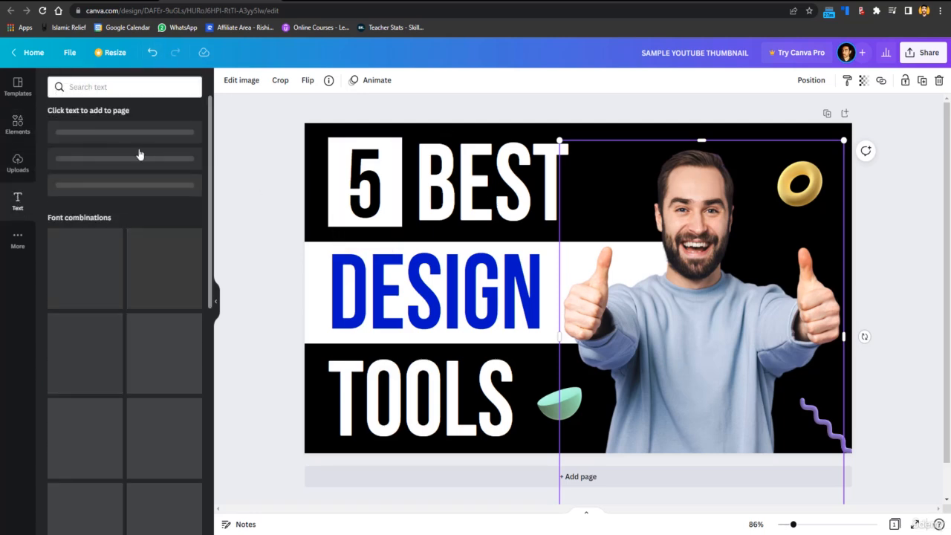
left_click(497, 192)
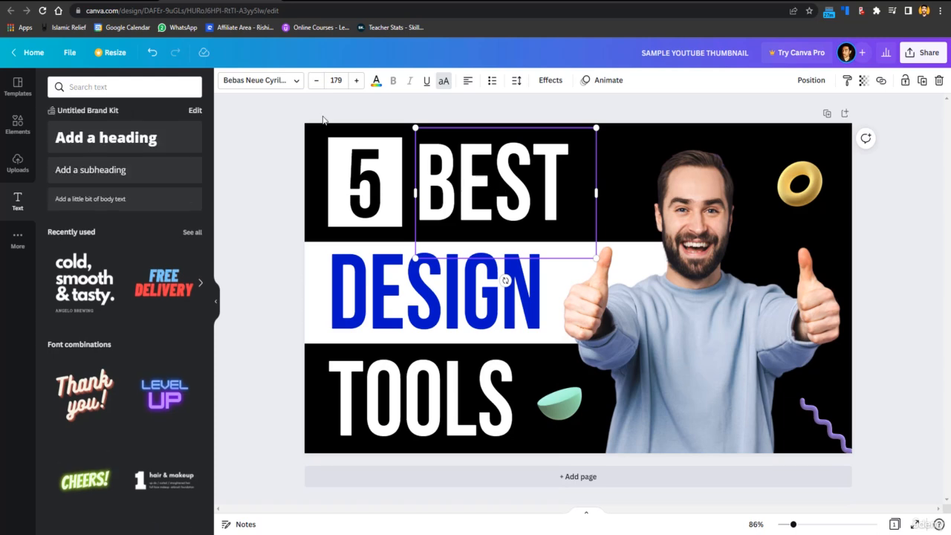
left_click(263, 83)
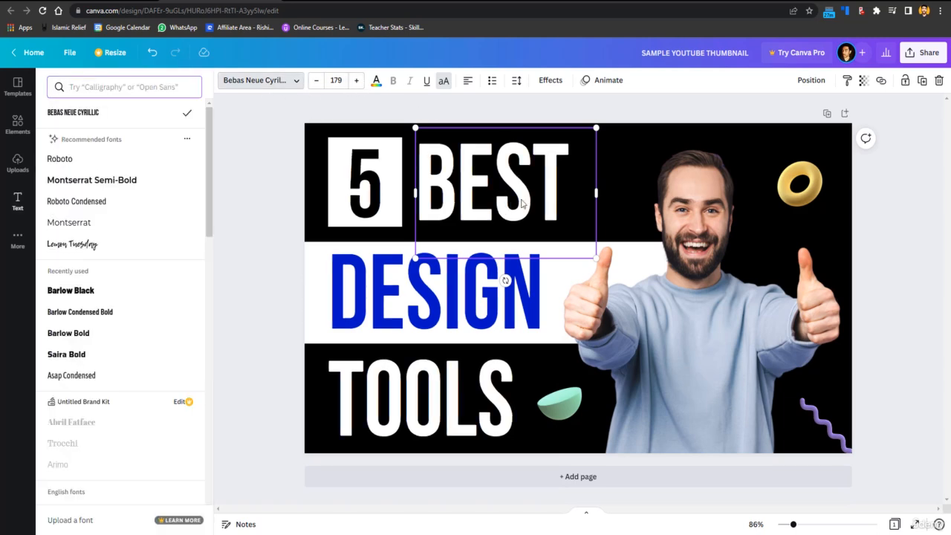
Lock the photo of the man in place.
left_click(719, 161)
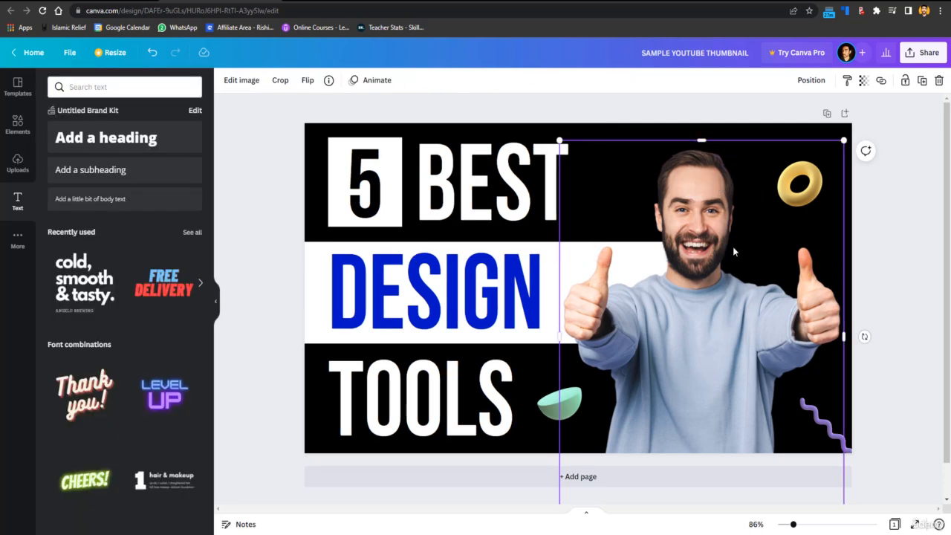
left_click(904, 82)
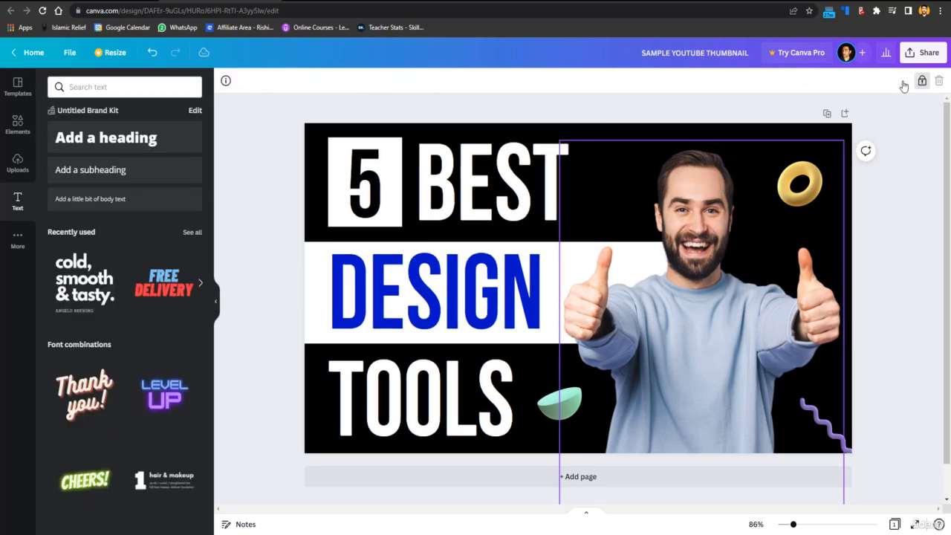
Select the 5, its white box and the word BEST together, shift them slightly right and group them.
left_click_drag(241, 150, 473, 180)
mouse_move(487, 180)
left_mouse_down()
mouse_move(542, 181)
mouse_move(494, 182)
left_mouse_up()
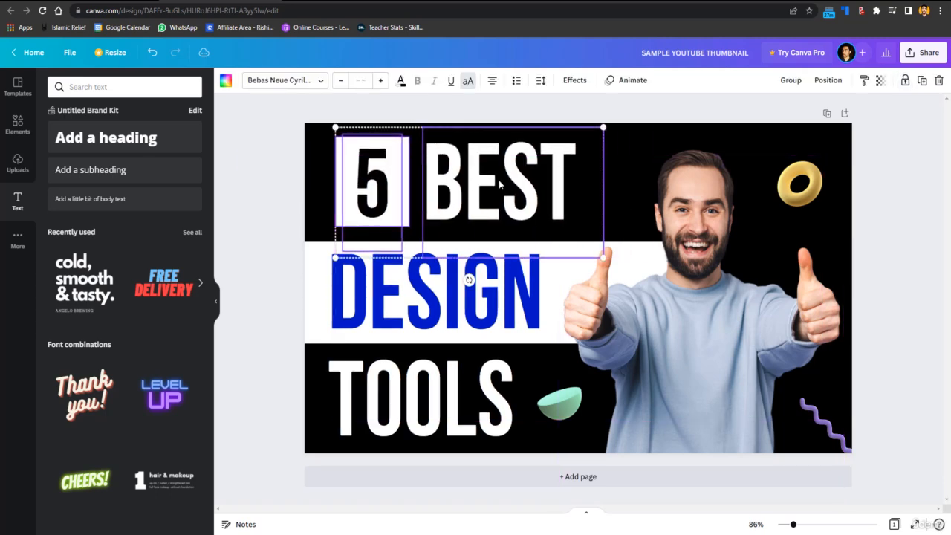
left_click(788, 80)
left_click(702, 265)
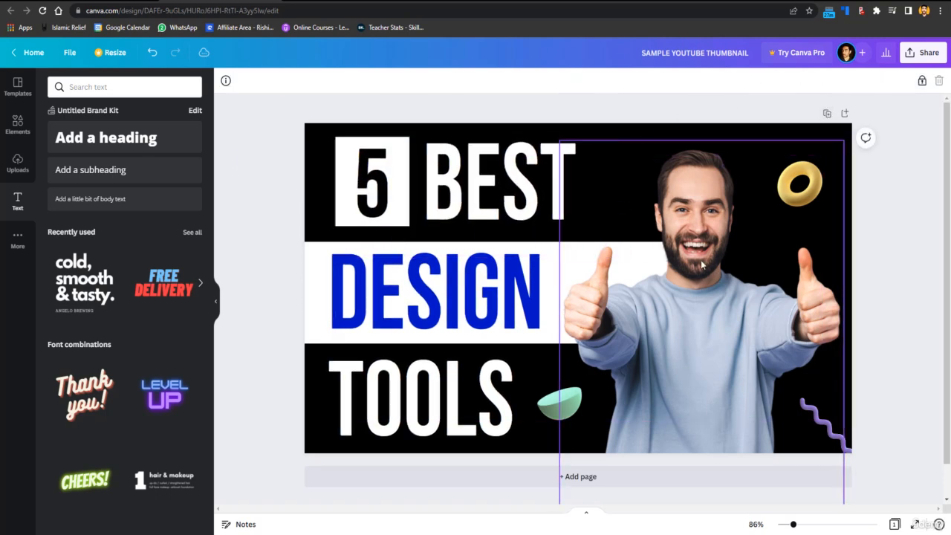
Move the 5 BEST group slightly left and scale it down so the BEST text size is 175.
left_click(484, 219)
mouse_move(459, 196)
left_mouse_down()
mouse_move(693, 195)
mouse_move(456, 186)
mouse_move(444, 199)
left_mouse_up()
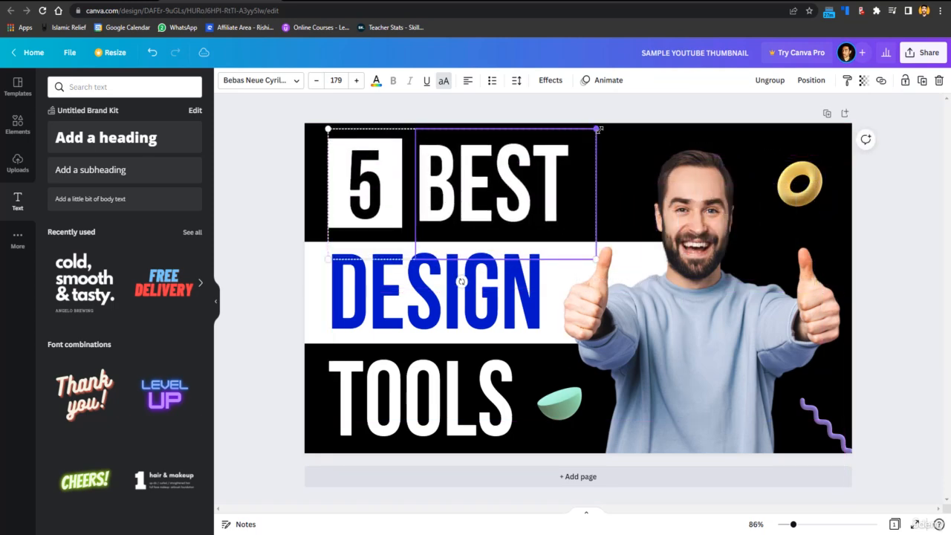
mouse_move(600, 129)
left_mouse_down()
mouse_move(554, 146)
mouse_move(608, 134)
mouse_move(601, 139)
left_mouse_up()
left_click_drag(474, 184, 469, 185)
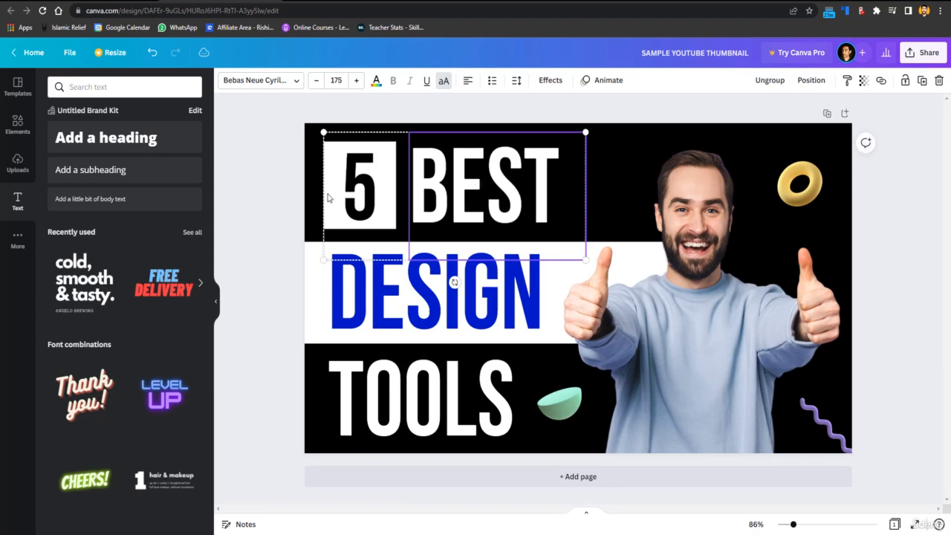
left_click(270, 199)
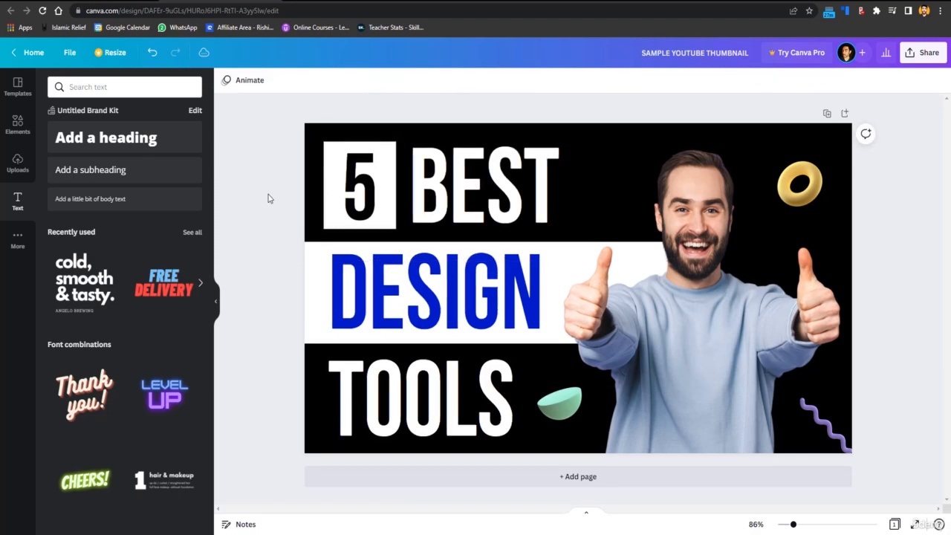
left_click(932, 58)
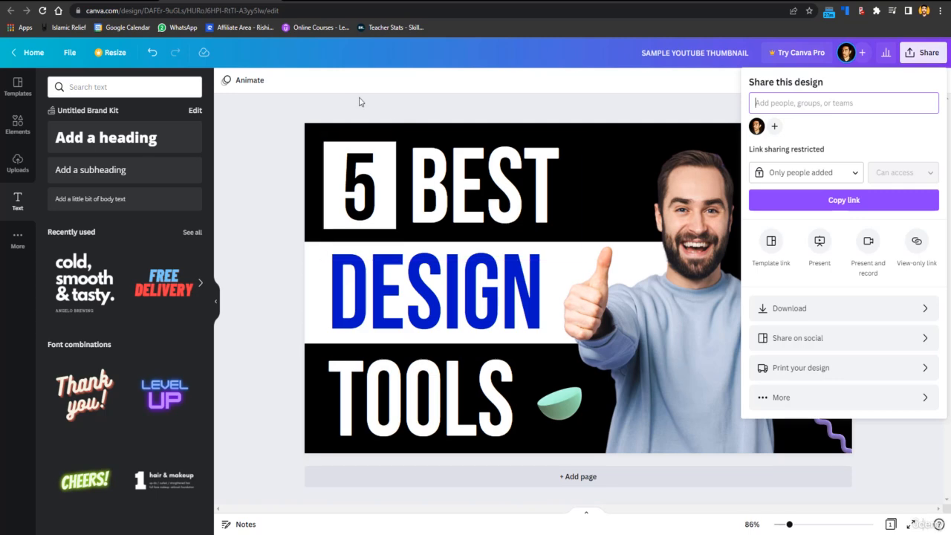
left_click(360, 101)
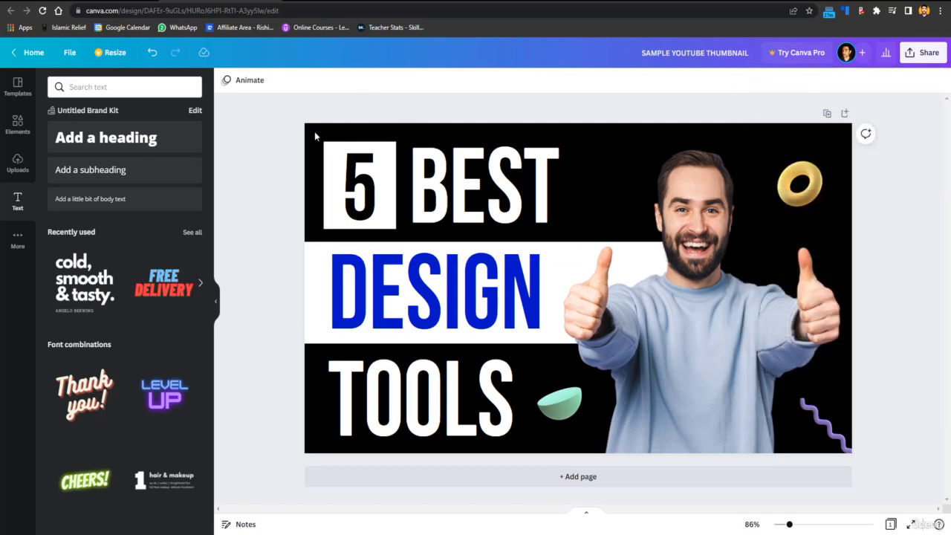
Try the Simple, Pan and Stomp page animations, and apply the Pop animation to the page.
left_click(251, 88)
left_click(72, 149)
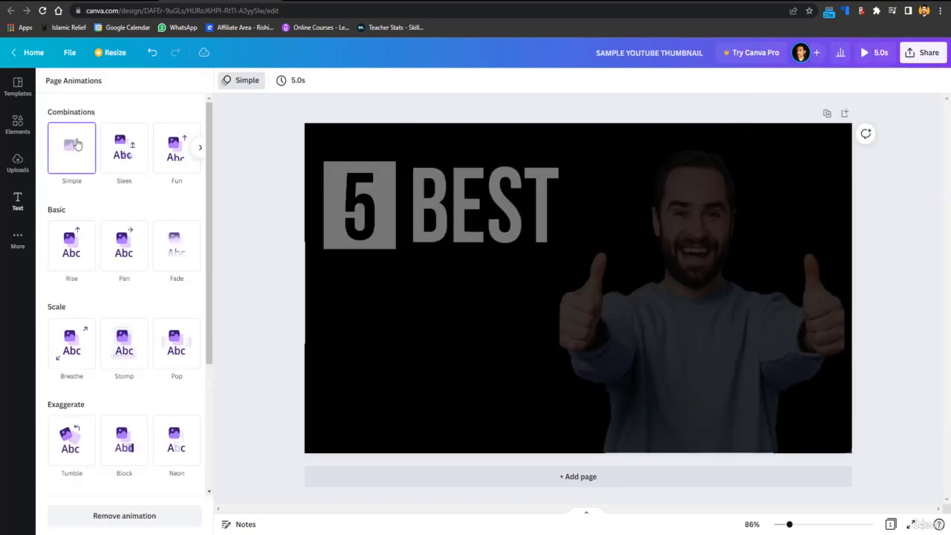
left_click(122, 245)
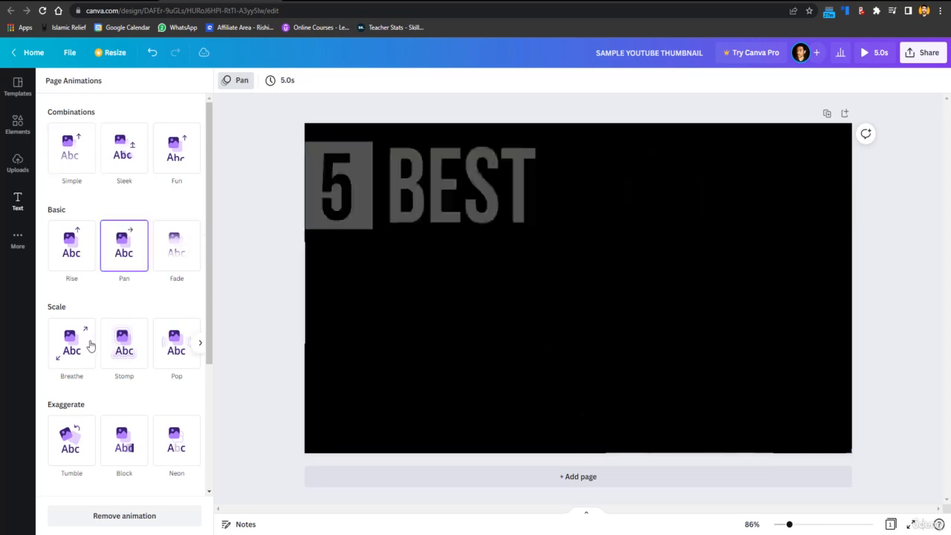
left_click(115, 338)
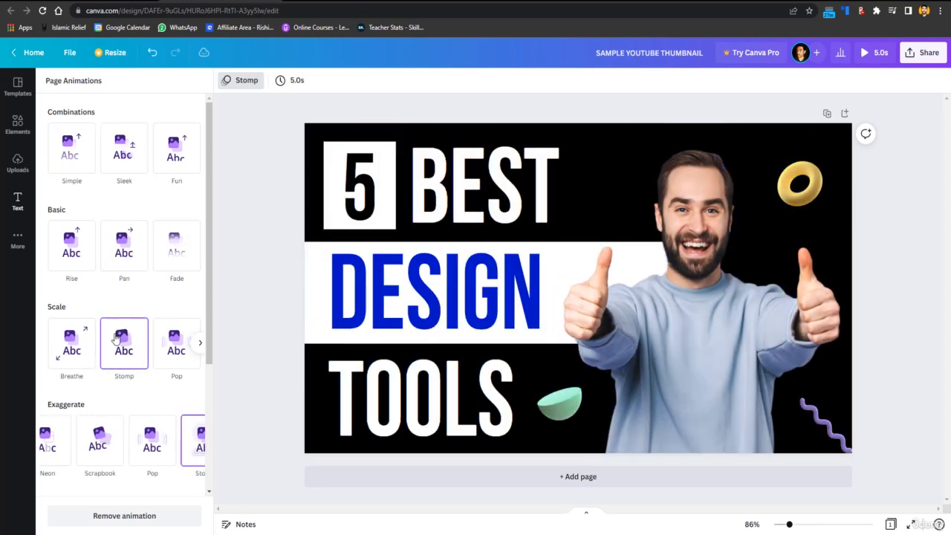
left_click(150, 431)
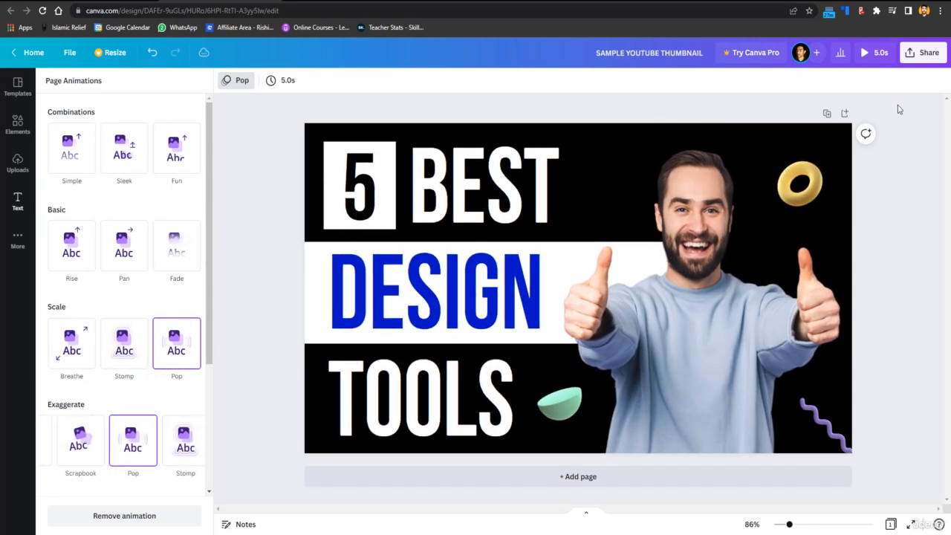
Download the thumbnail as a PNG file and open the downloaded image.
left_click(922, 52)
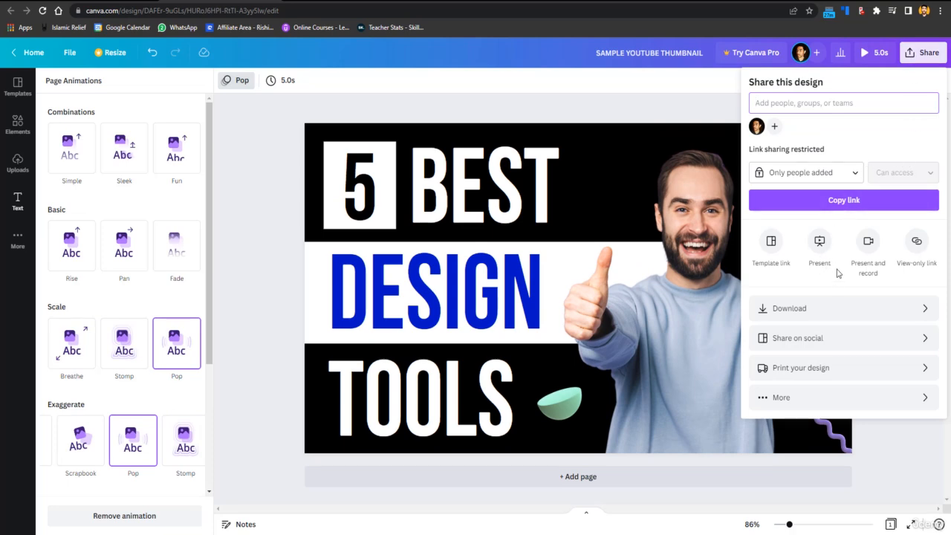
left_click(833, 311)
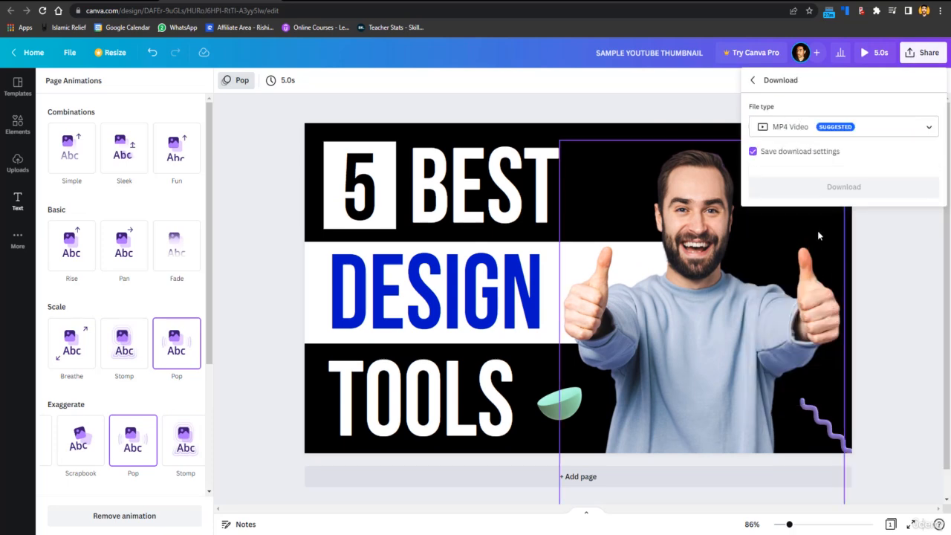
left_click(812, 134)
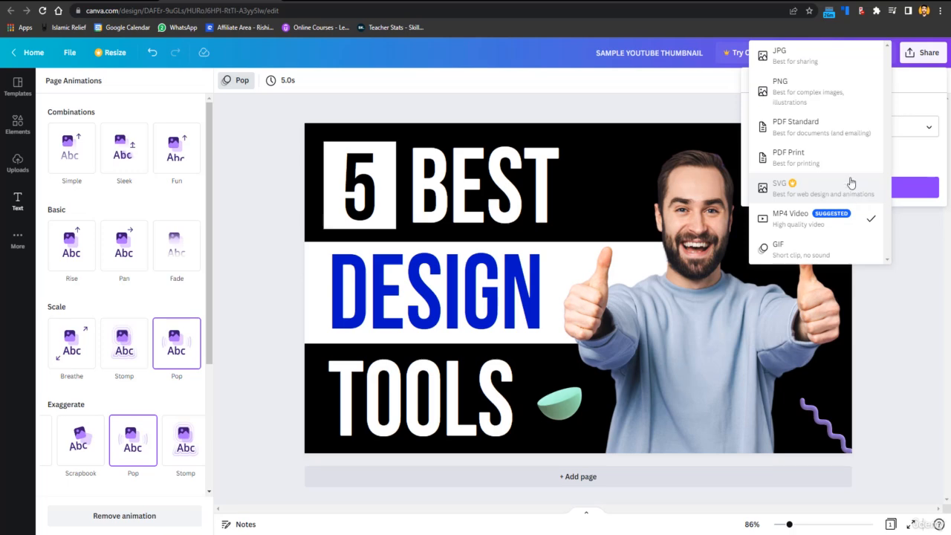
left_click(818, 224)
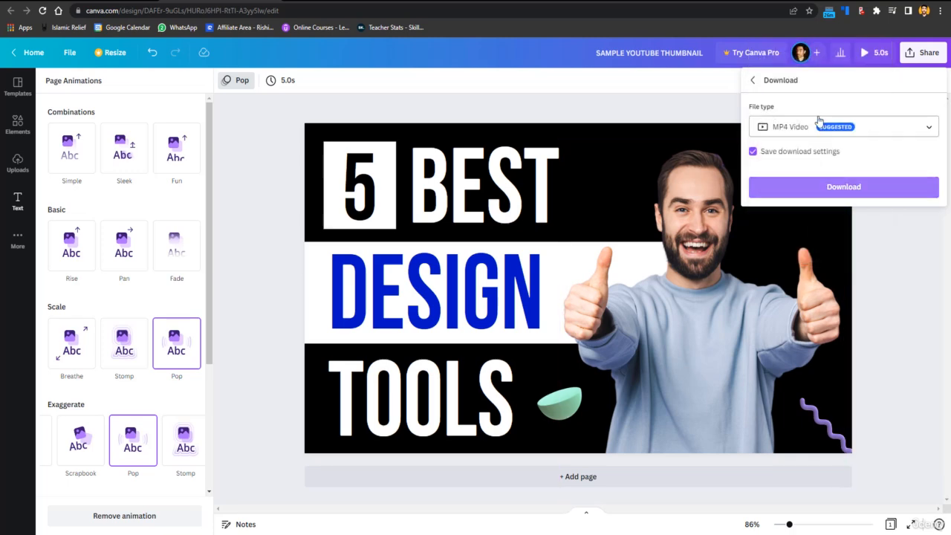
left_click(819, 126)
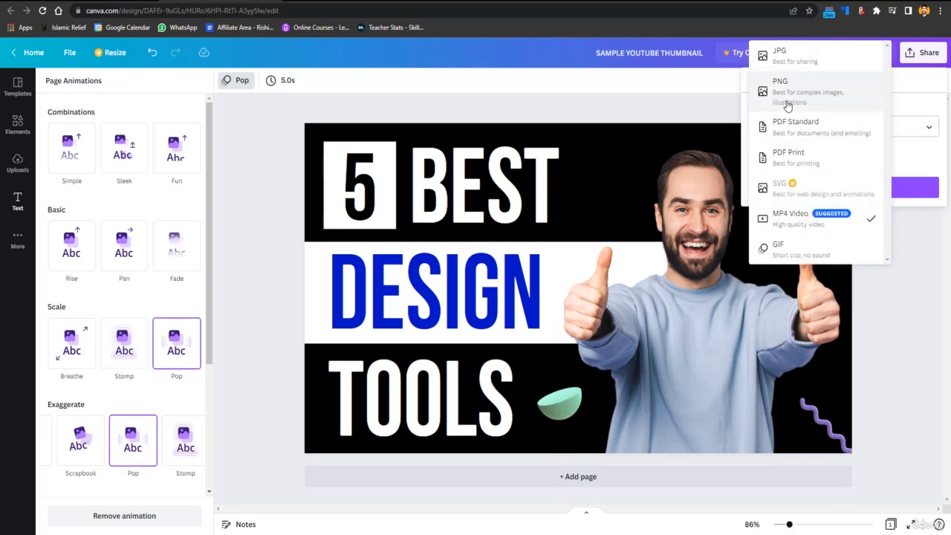
left_click(786, 101)
left_click(823, 310)
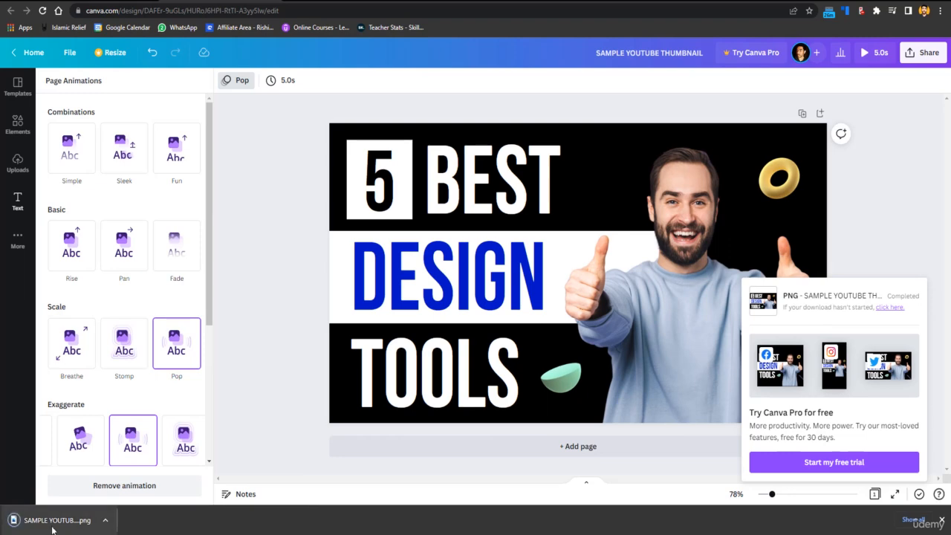
left_click(53, 524)
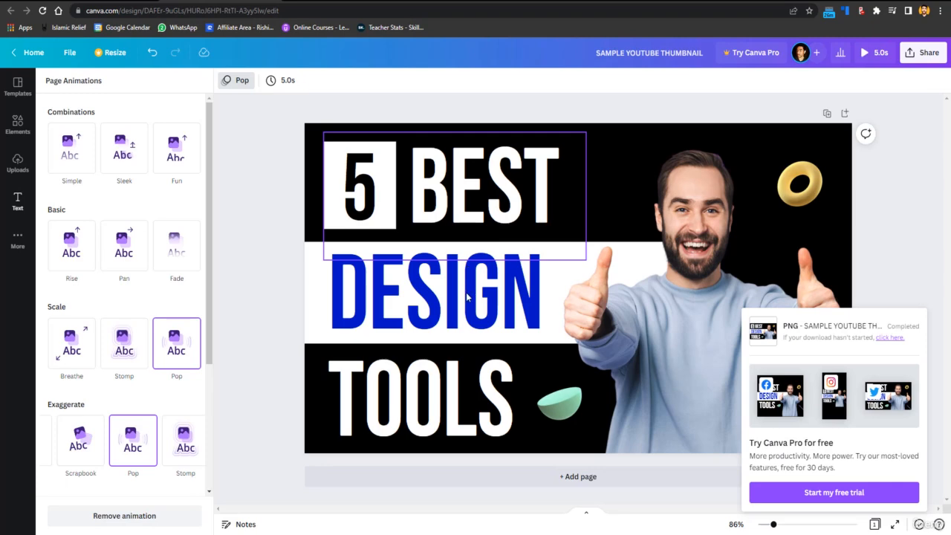
Replace the word DESIGN in the thumbnail's middle line with WRITING.
left_click(414, 327)
left_click(414, 327)
double_click(424, 306)
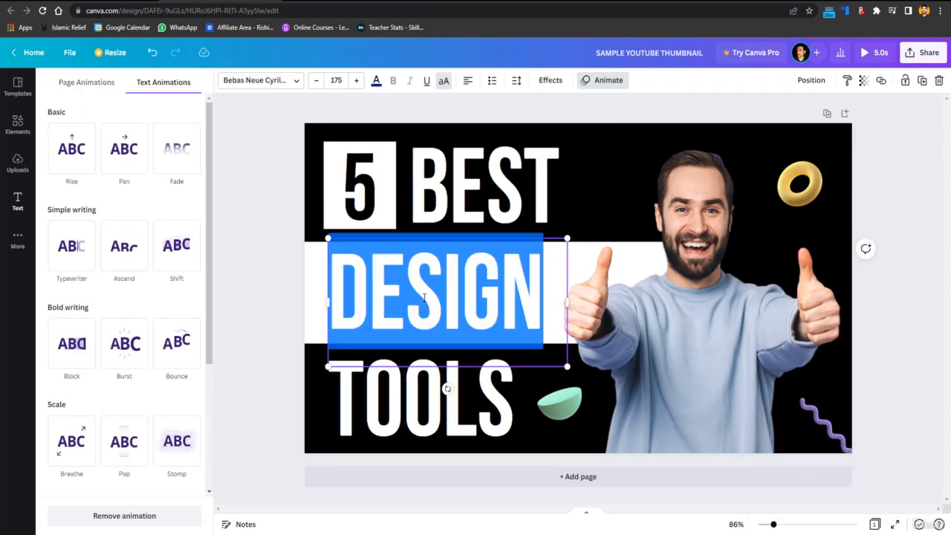
left_click(552, 285)
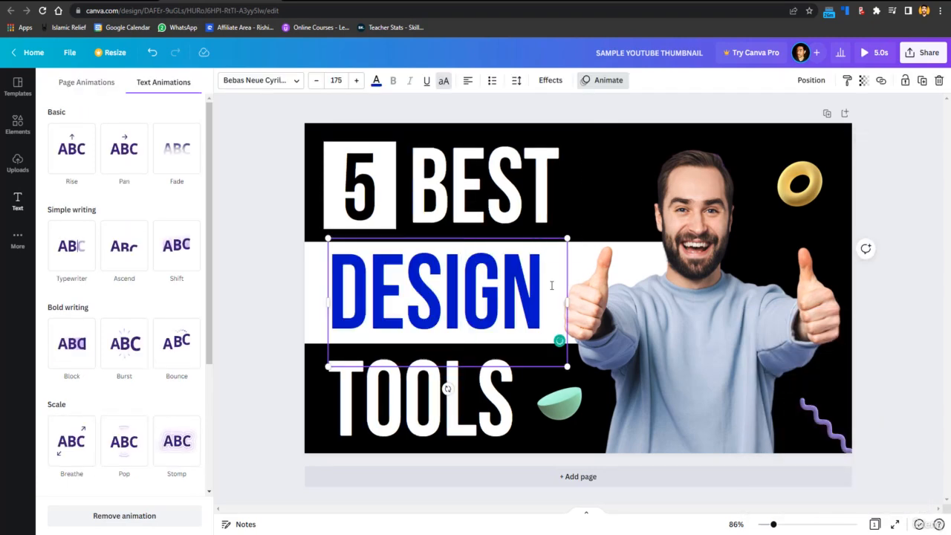
key("BackSpace")
key("BackSpace")
key("BackSpace")
key("BackSpace")
key("BackSpace")
key("BackSpace")
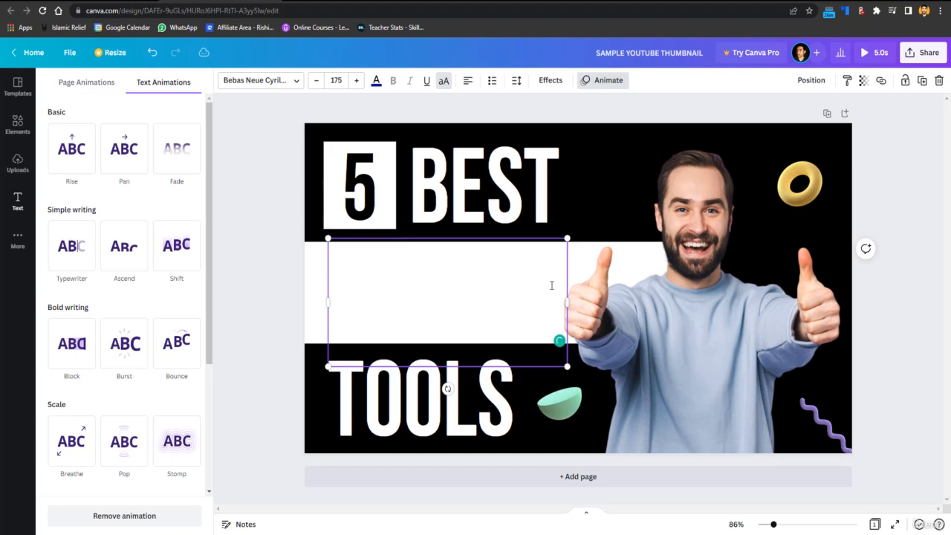
type("WRITING")
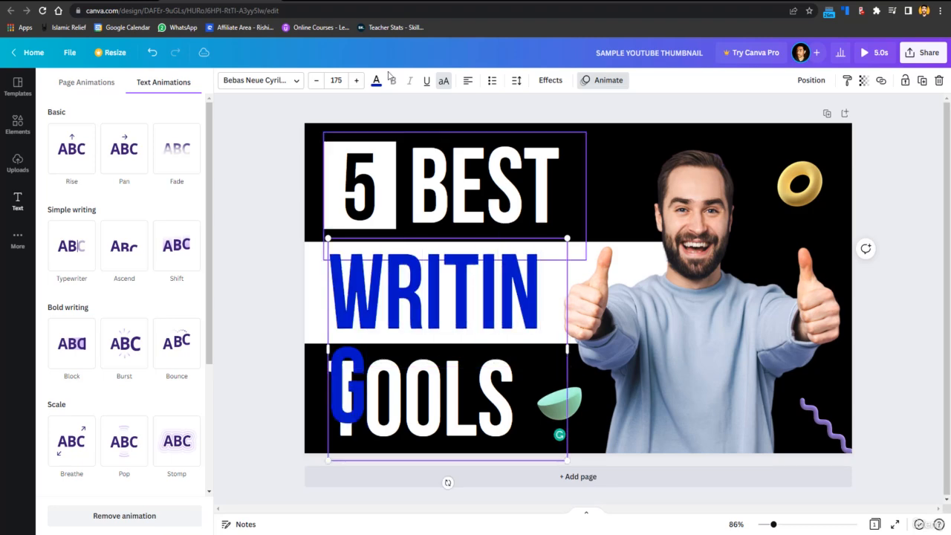
Reduce the WRITING text to size 162 so it fits on one line, and move it slightly down within the white band.
left_click(317, 81)
left_click(317, 81)
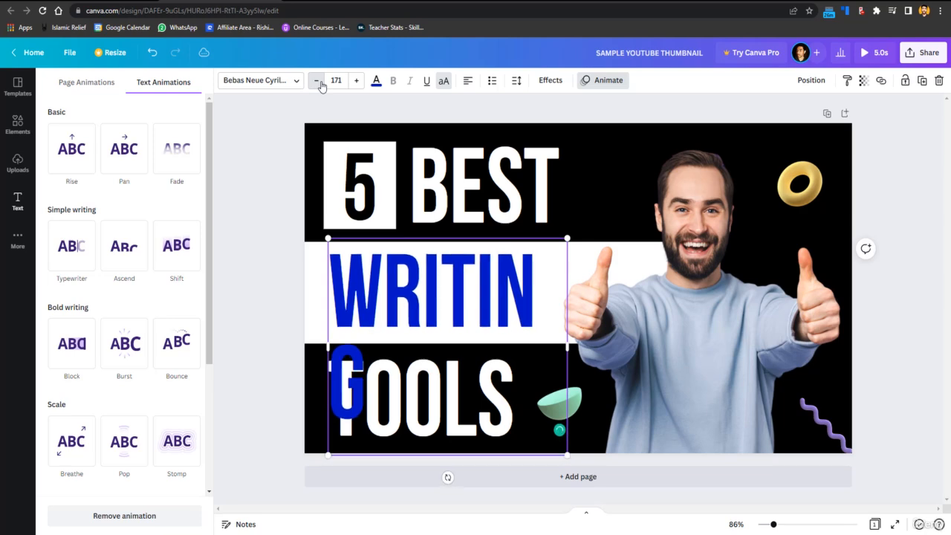
left_click(317, 81)
left_click(318, 81)
left_click(318, 81)
left_click(317, 81)
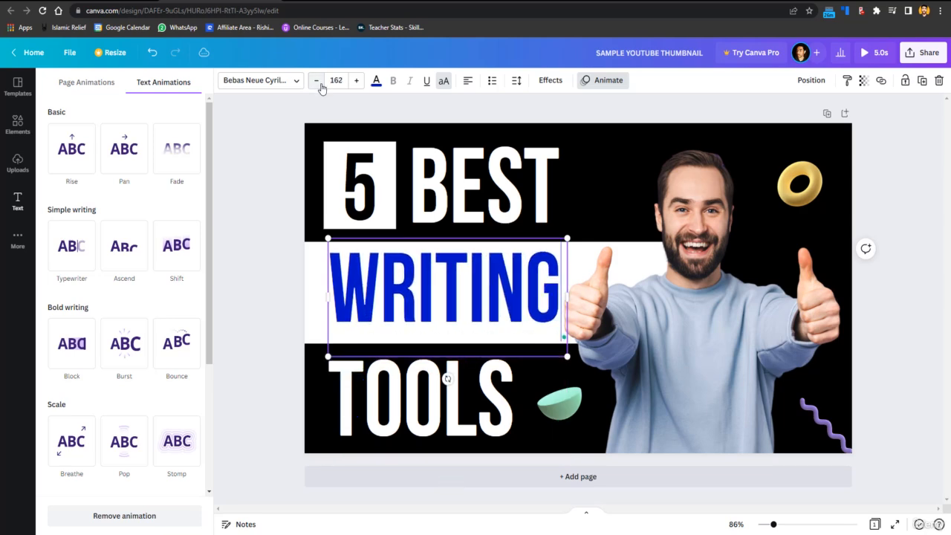
left_click(416, 238)
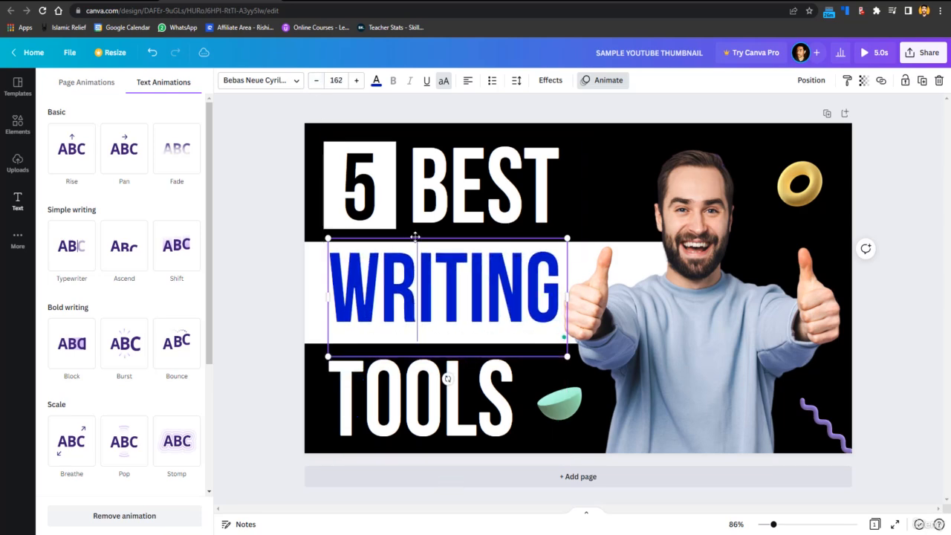
left_click_drag(416, 238, 416, 242)
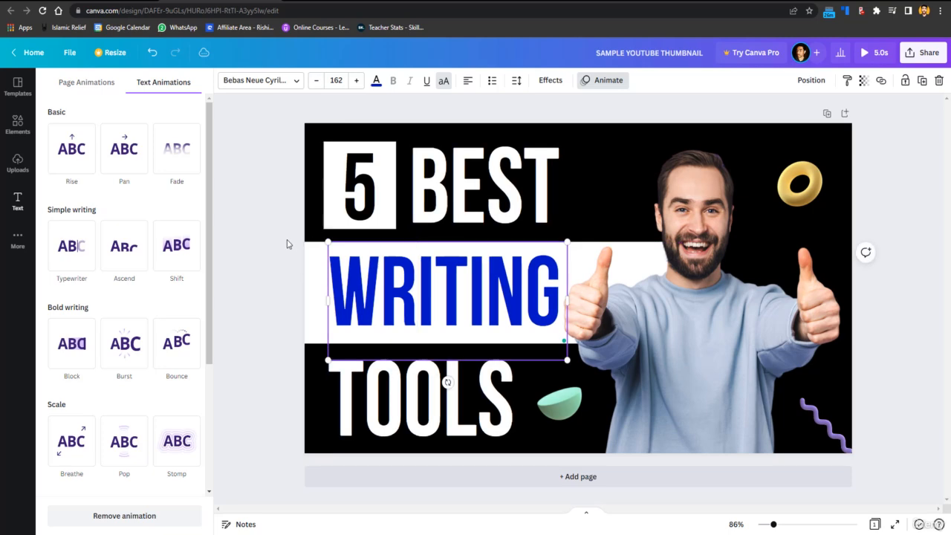
left_click(288, 244)
left_click(288, 244)
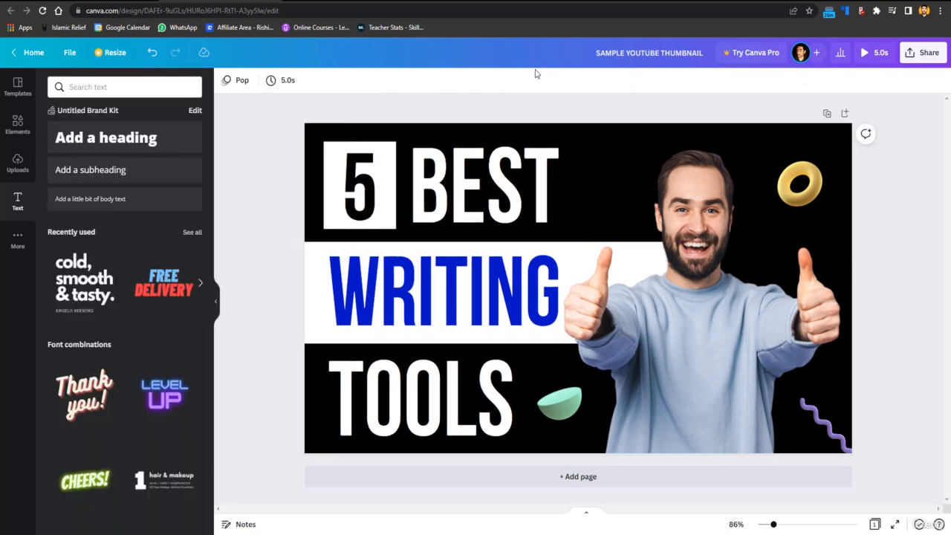